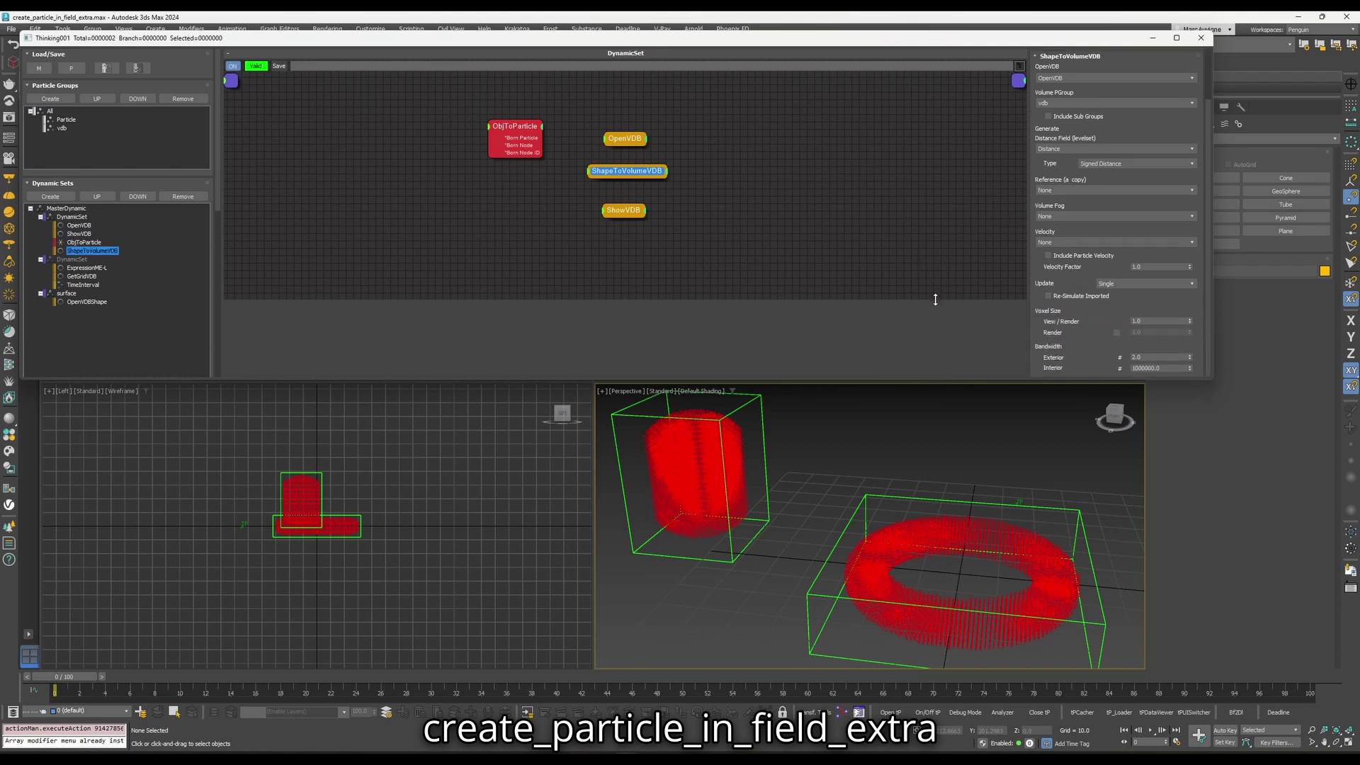
- Turn on the second DynamicSet and turn off the ShowVDB operator in the first one
{"action": "left_click", "coordinate": [78, 264]}
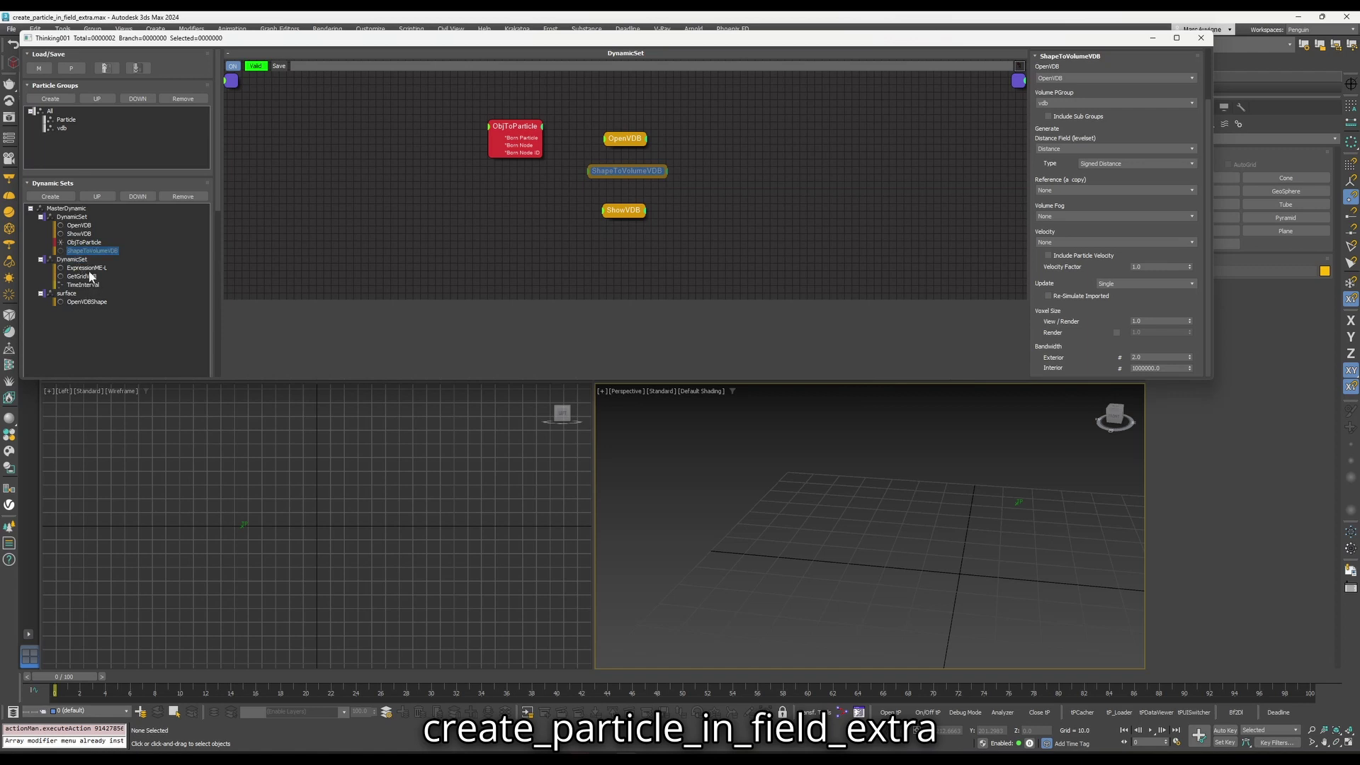
{"action": "left_click", "coordinate": [95, 251]}
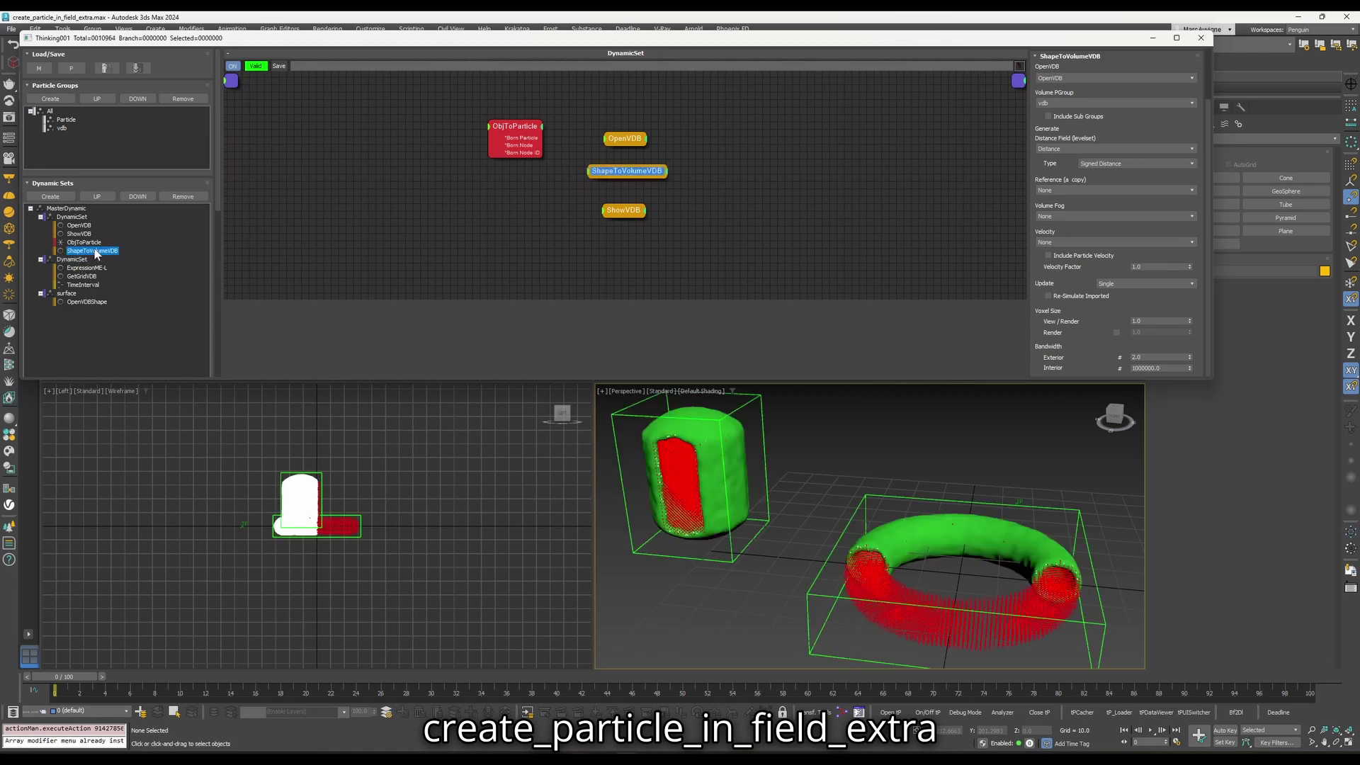
{"action": "left_click", "coordinate": [84, 238]}
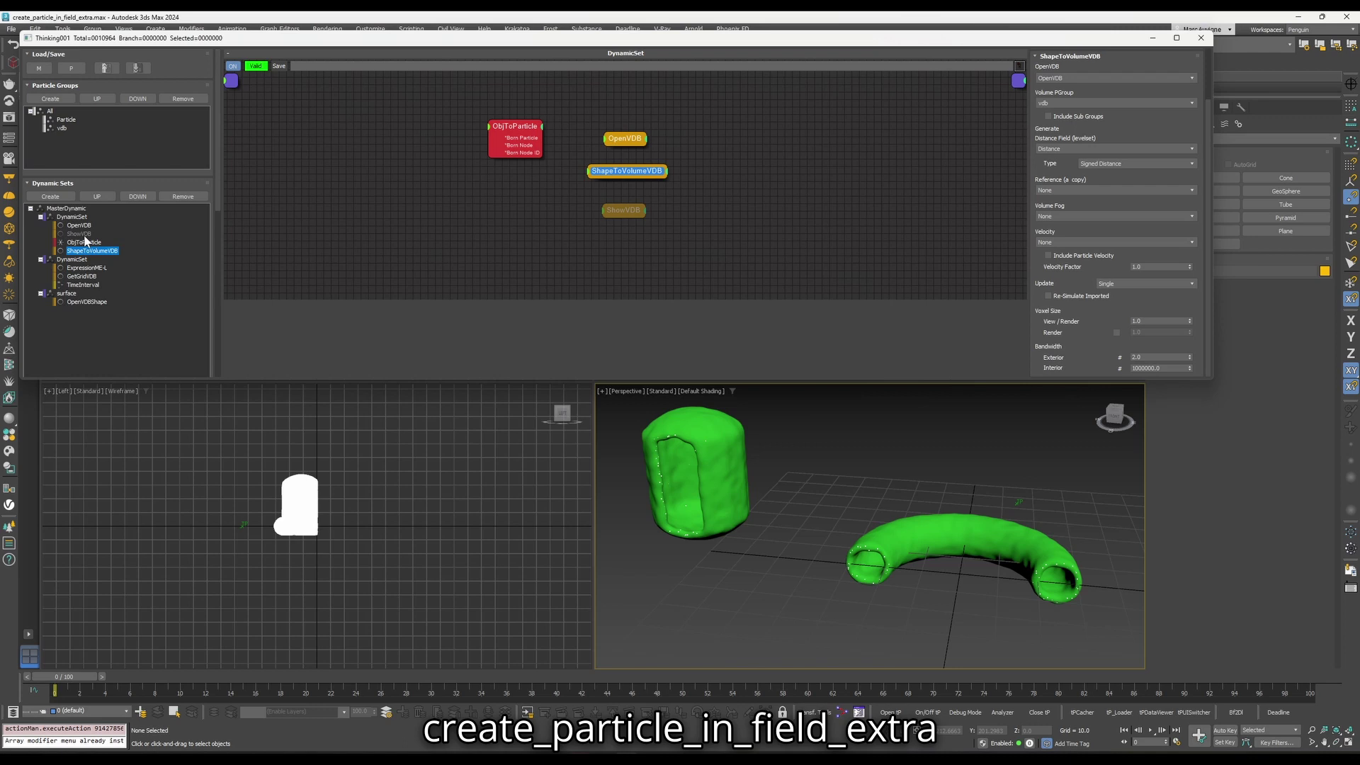
- Open the script of the second DynamicSet's ExpressionME-L operator and place its editor window clear of the parameters
{"action": "left_click", "coordinate": [85, 268]}
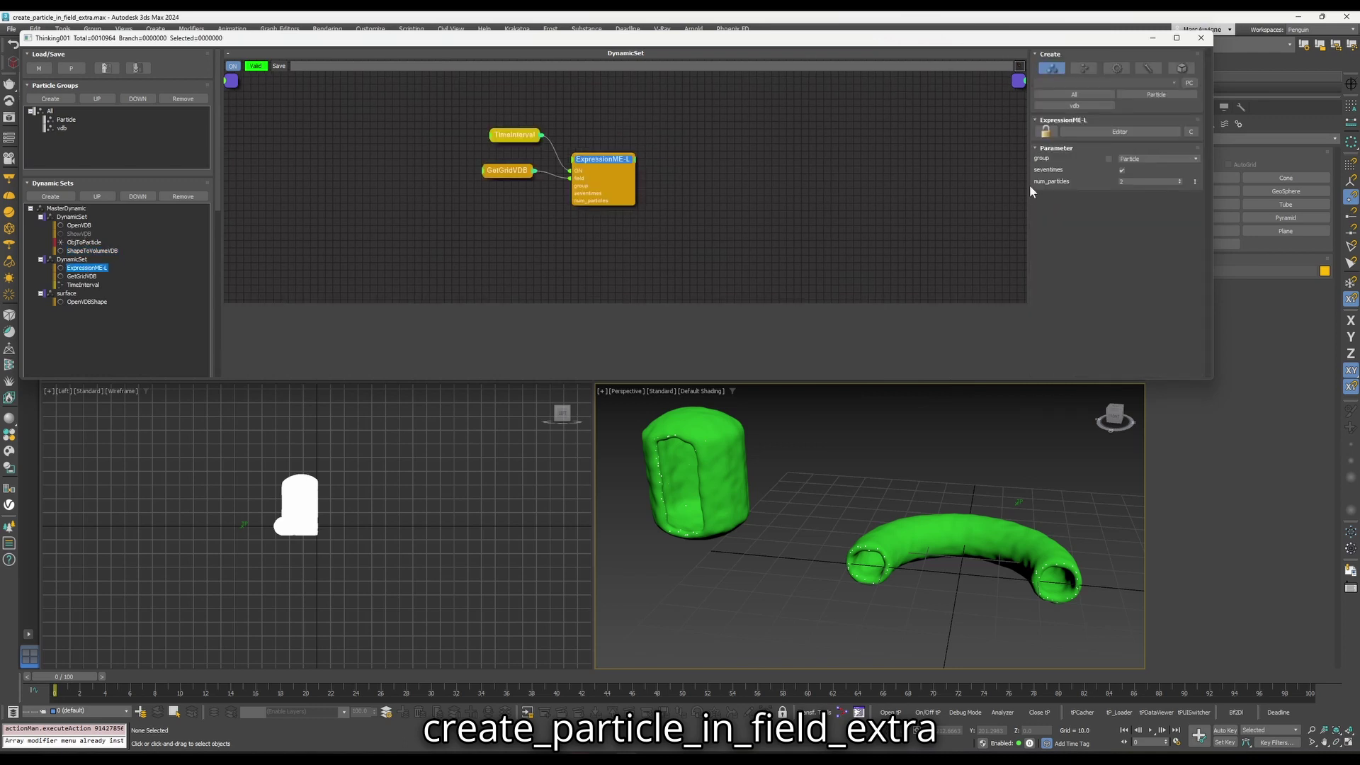
{"action": "left_click", "coordinate": [1142, 136]}
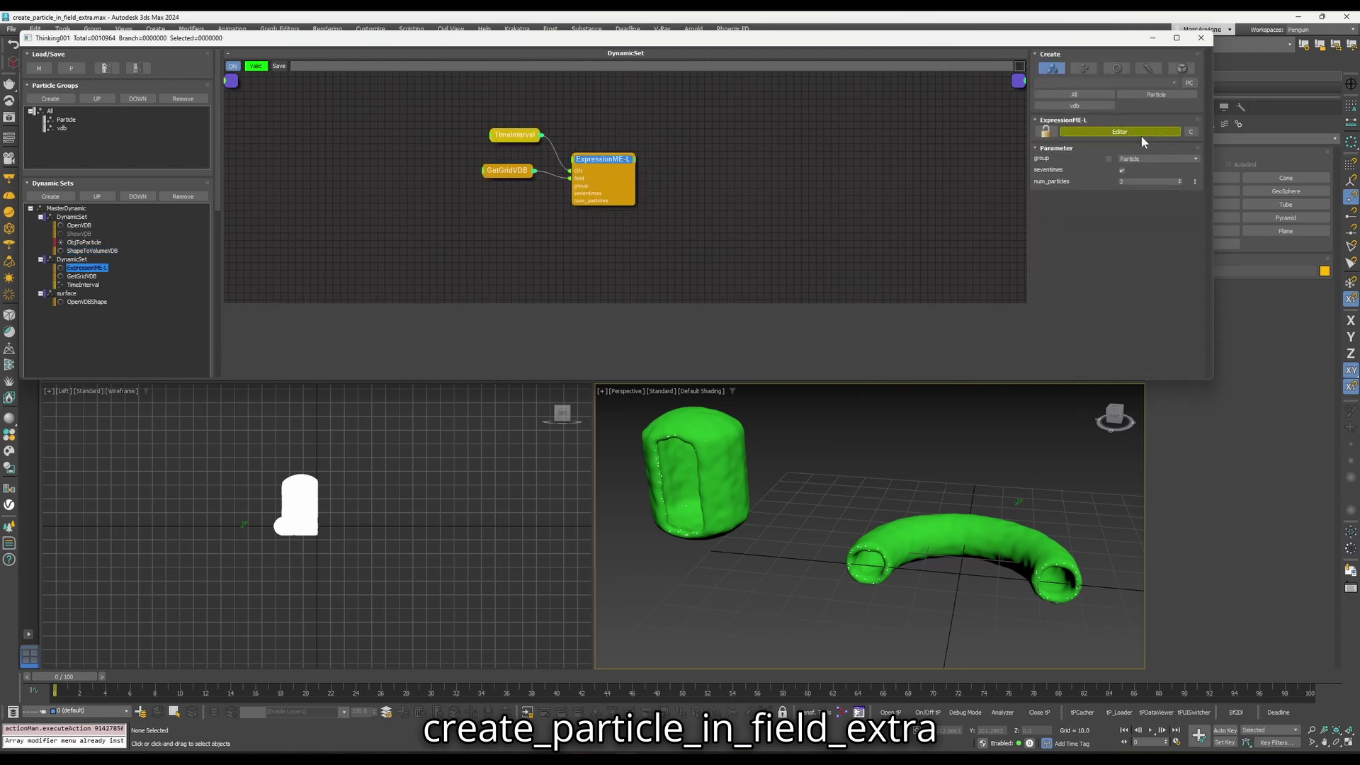
{"action": "left_click_drag", "start_coordinate": [1258, 208], "coordinate": [190, 377]}
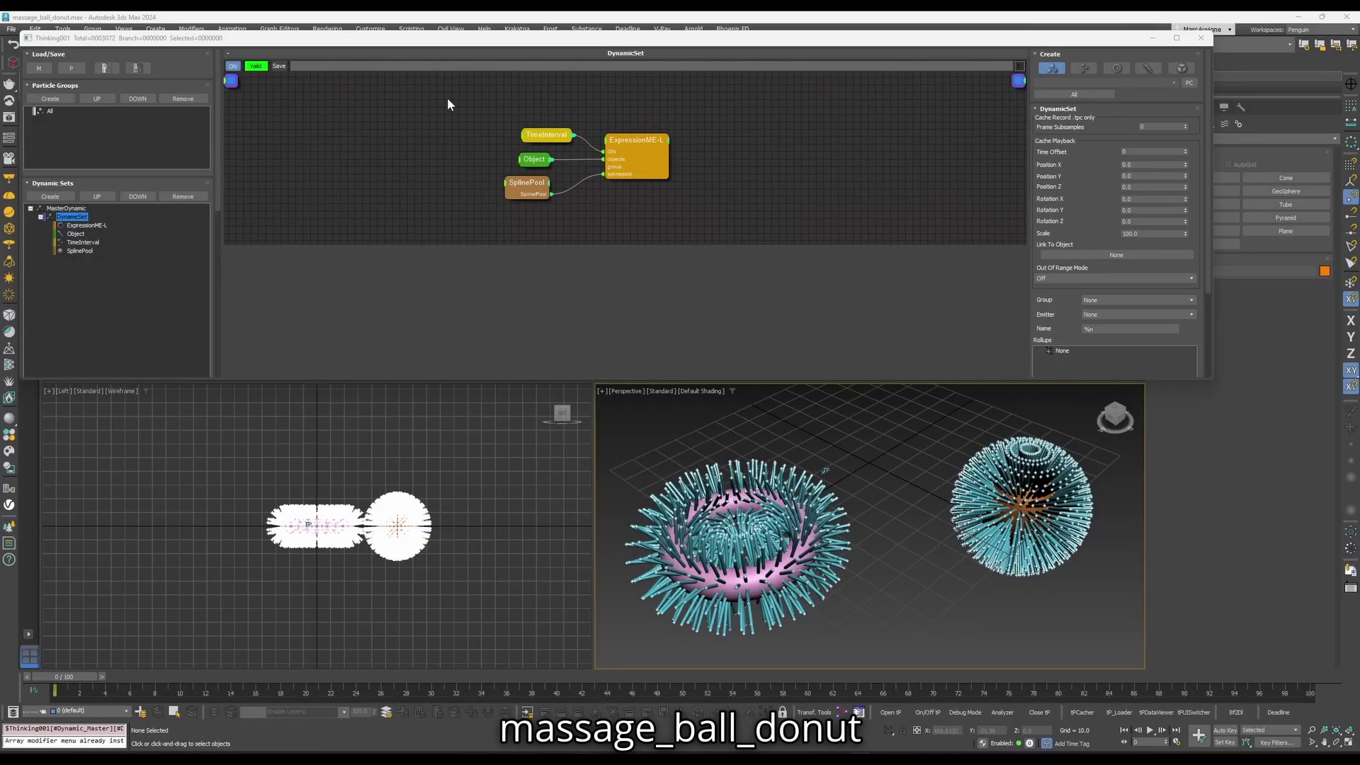
- Inspect the settings of the TimeInterval, Object, SplinePool and ExpressionME-L nodes in the massage_ball_donut scene
{"action": "left_click_drag", "start_coordinate": [448, 99], "coordinate": [731, 245]}
{"action": "left_click", "coordinate": [549, 132]}
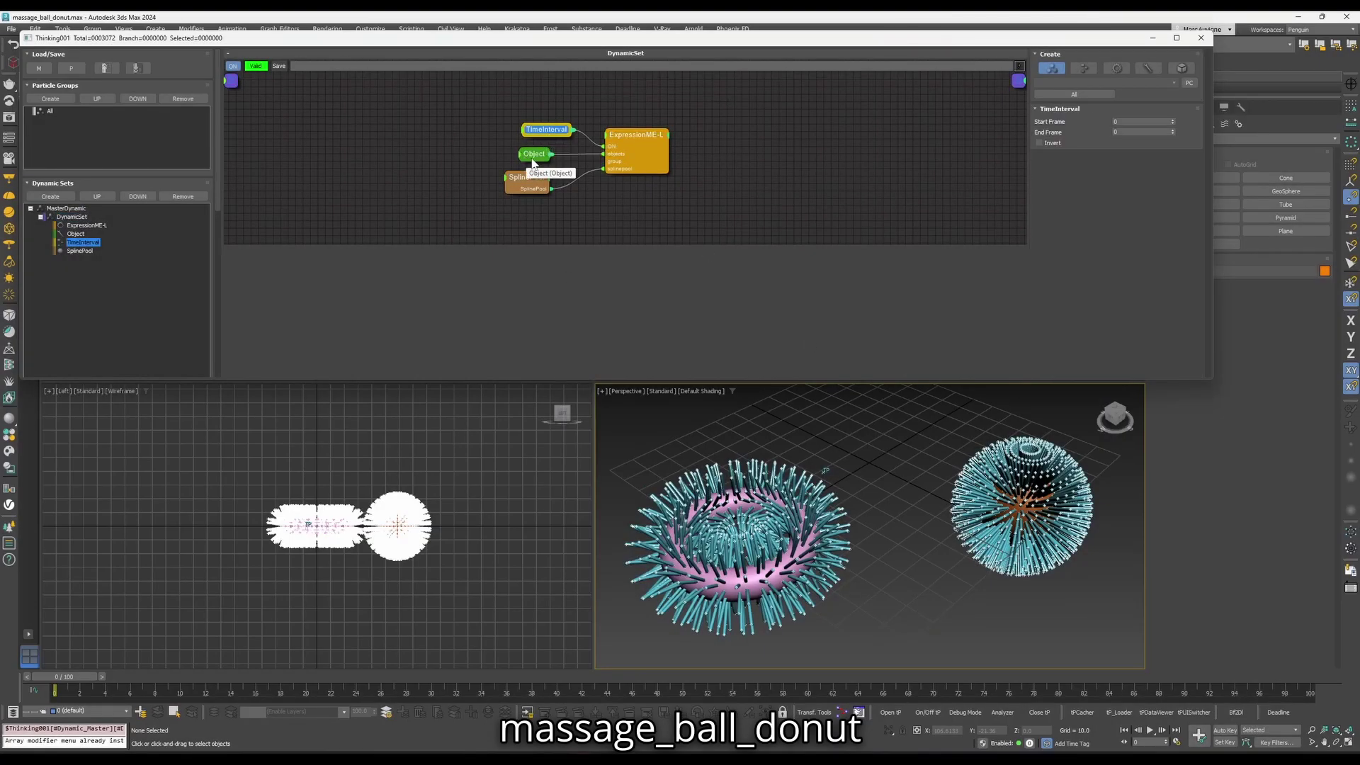
{"action": "left_click", "coordinate": [533, 158]}
{"action": "left_click", "coordinate": [525, 179]}
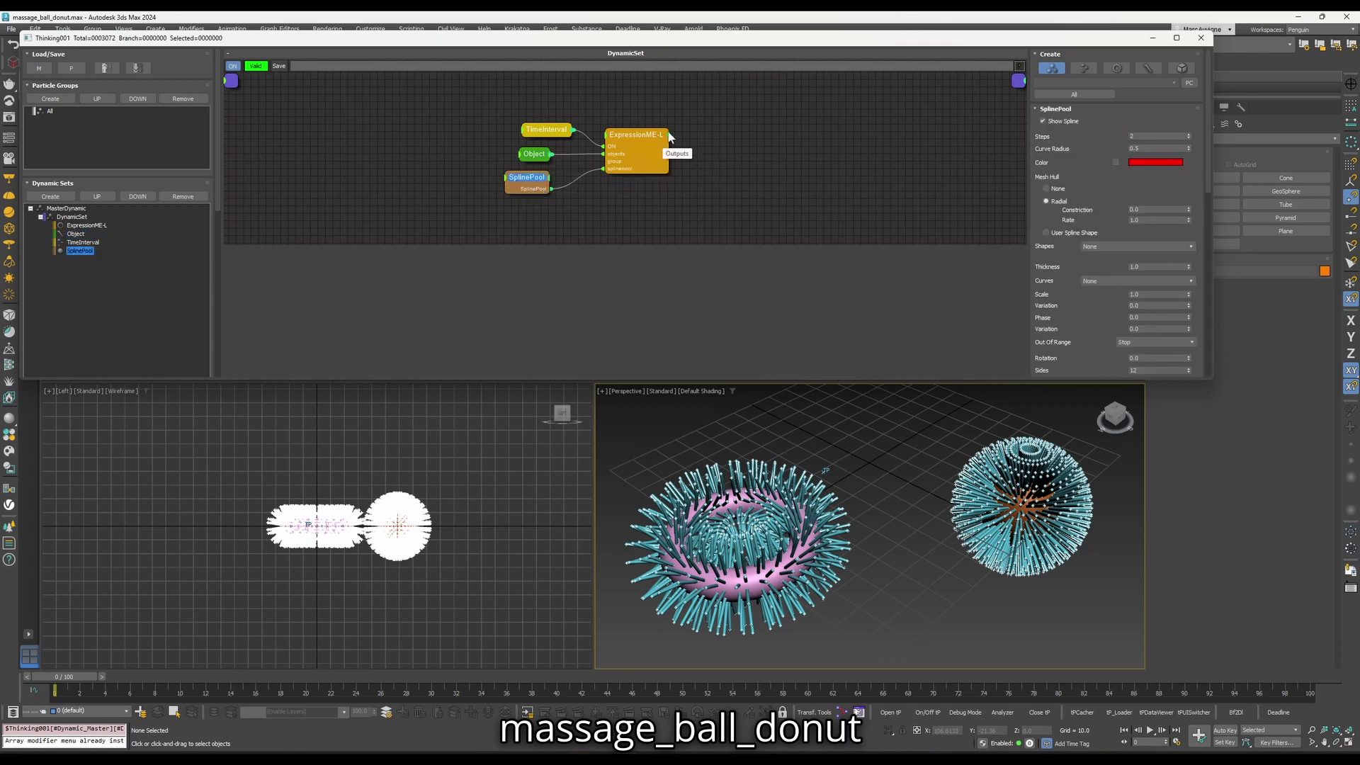
{"action": "left_click", "coordinate": [638, 136]}
- Turn the ExpressionME-L operator off and back on to compare the spikes on the torus and sphere
{"action": "right_click", "coordinate": [634, 138]}
{"action": "key", "text": "Escape"}
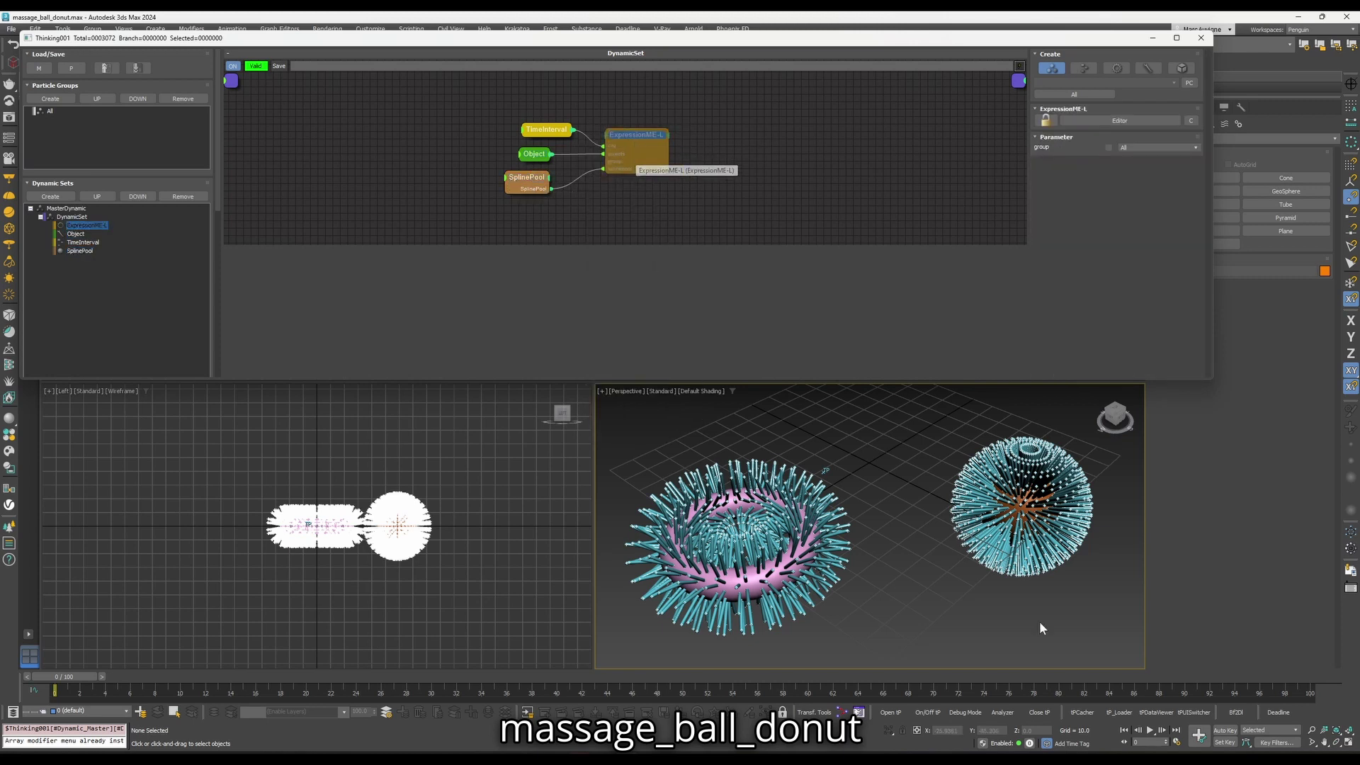
{"action": "left_click", "coordinate": [1140, 730]}
{"action": "right_click", "coordinate": [644, 145]}
{"action": "key", "text": "Escape"}
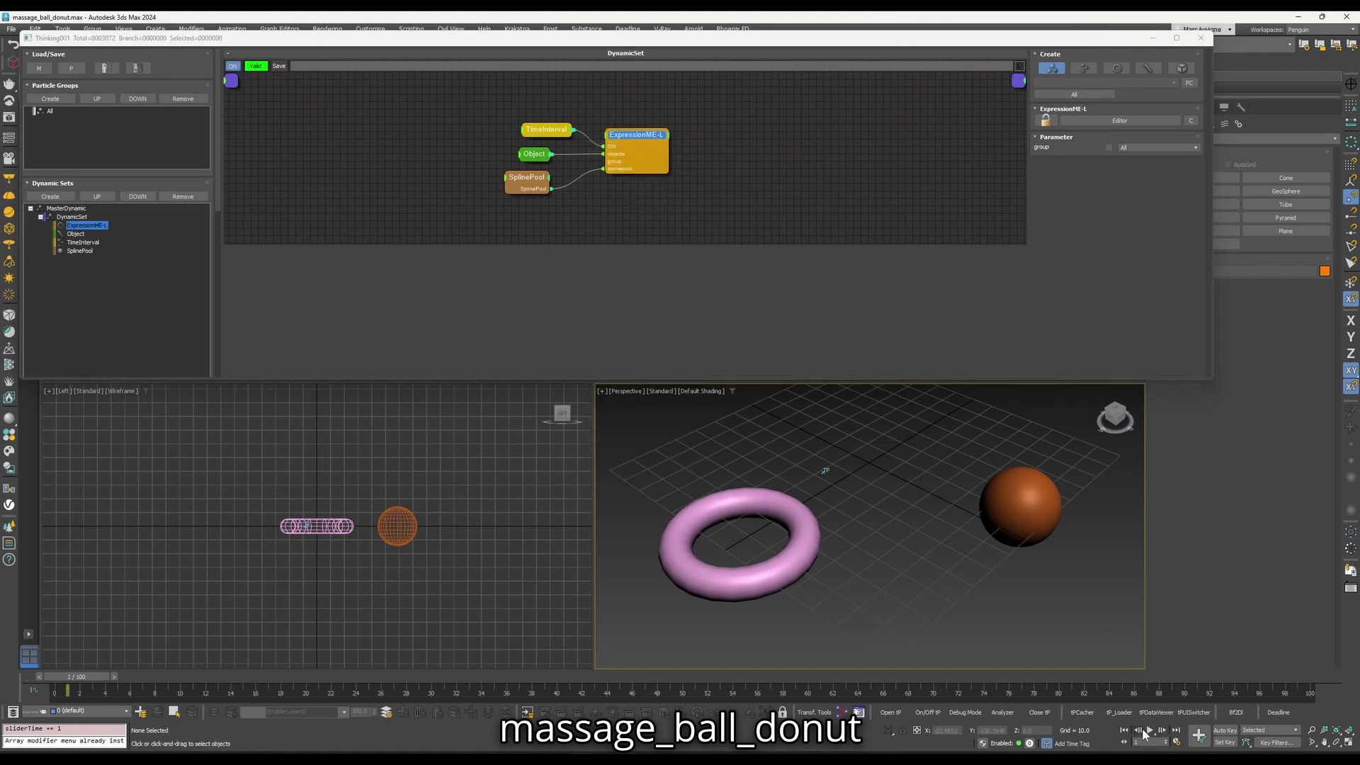
- Open the ExpressionME-L script that creates the spikes in the massage_ball_donut scene
{"action": "left_click", "coordinate": [1142, 731]}
{"action": "left_click", "coordinate": [1089, 120]}
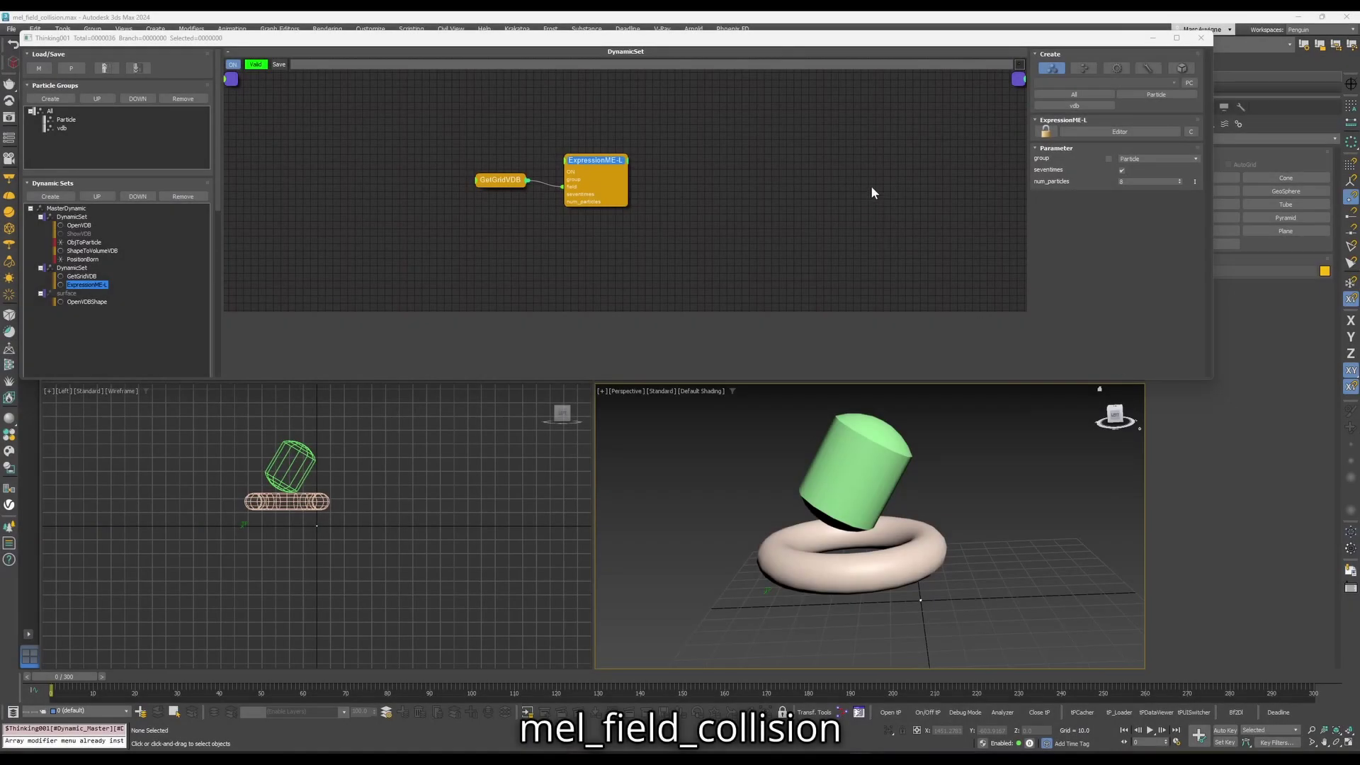
- Read the collision script of the ExpressionME-L operator in the mel_field_collision scene and close the editor
{"action": "left_click", "coordinate": [1151, 133]}
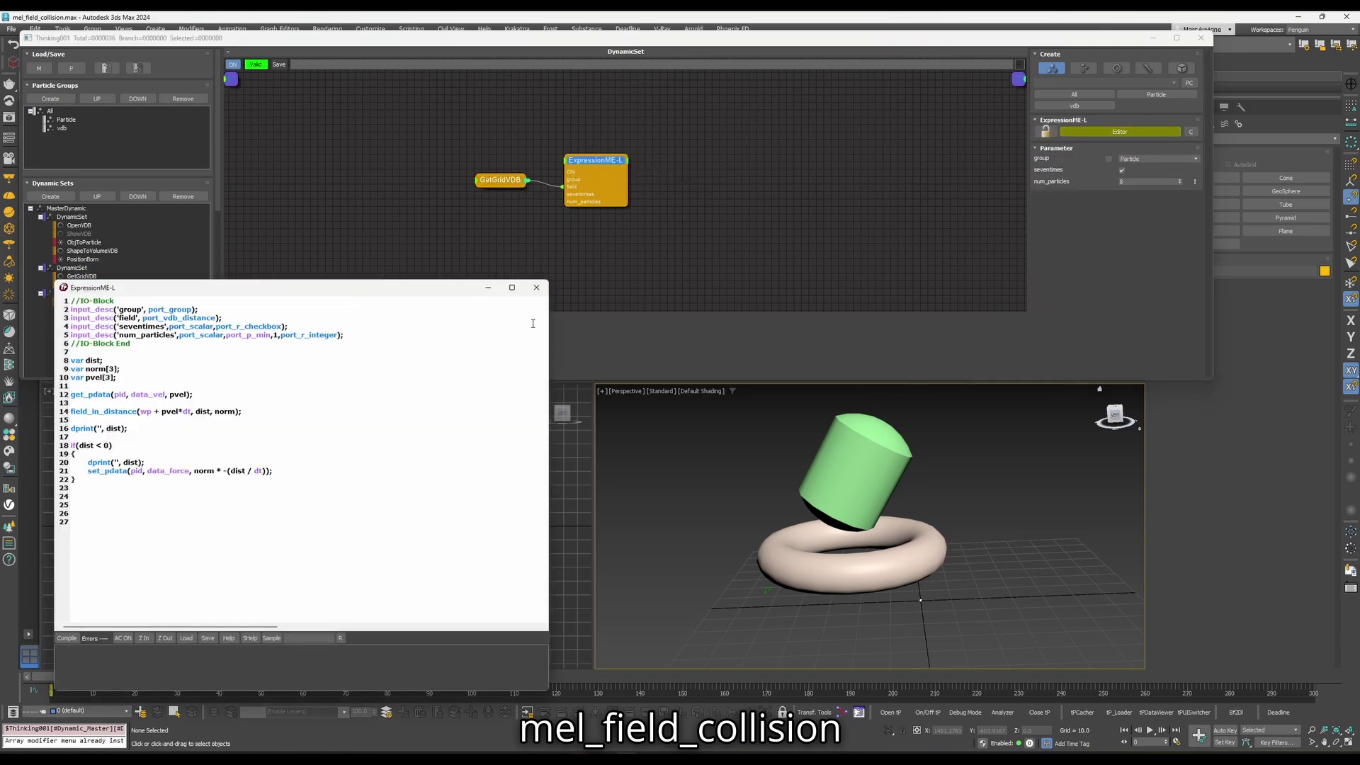
{"action": "left_click", "coordinate": [536, 287]}
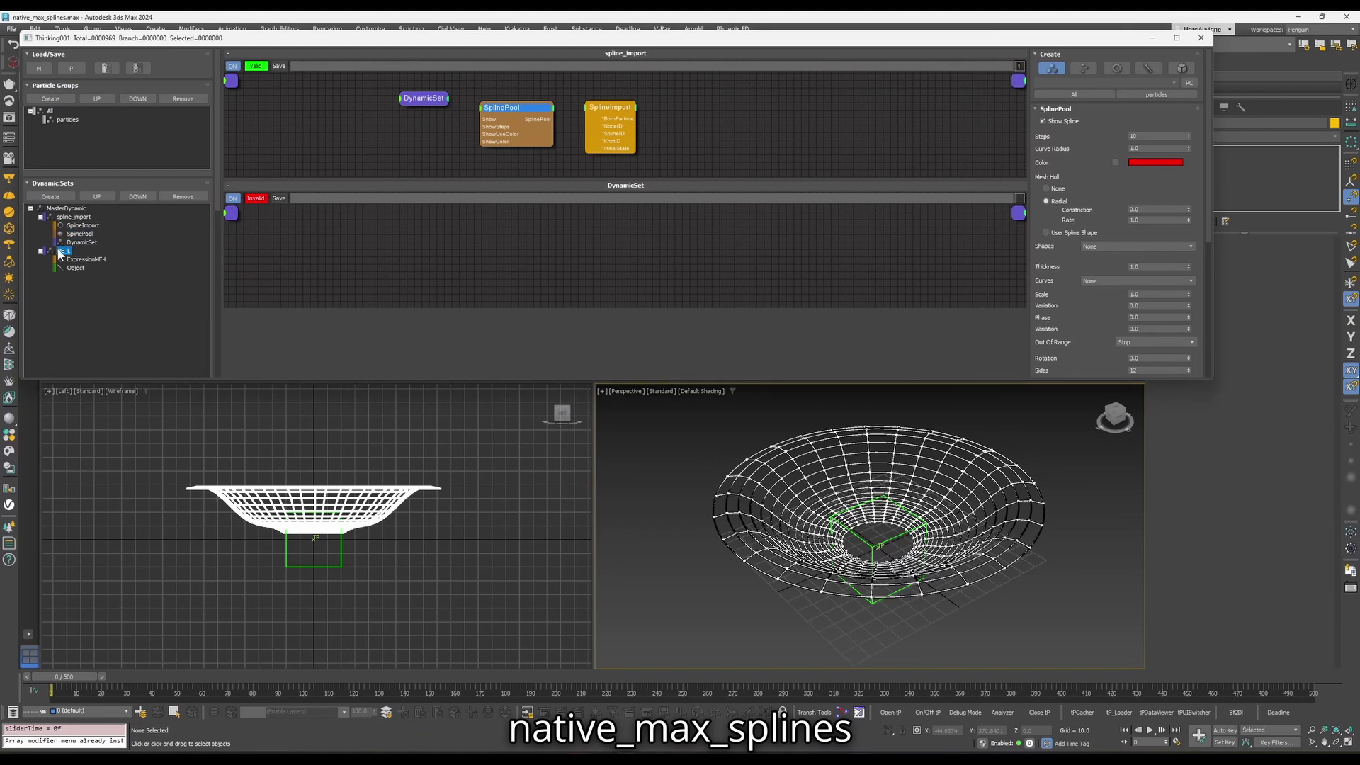
- Rewind the native_max_splines animation to frame 0 and turn the ME_L dynamic set back on
{"action": "left_click", "coordinate": [1163, 730]}
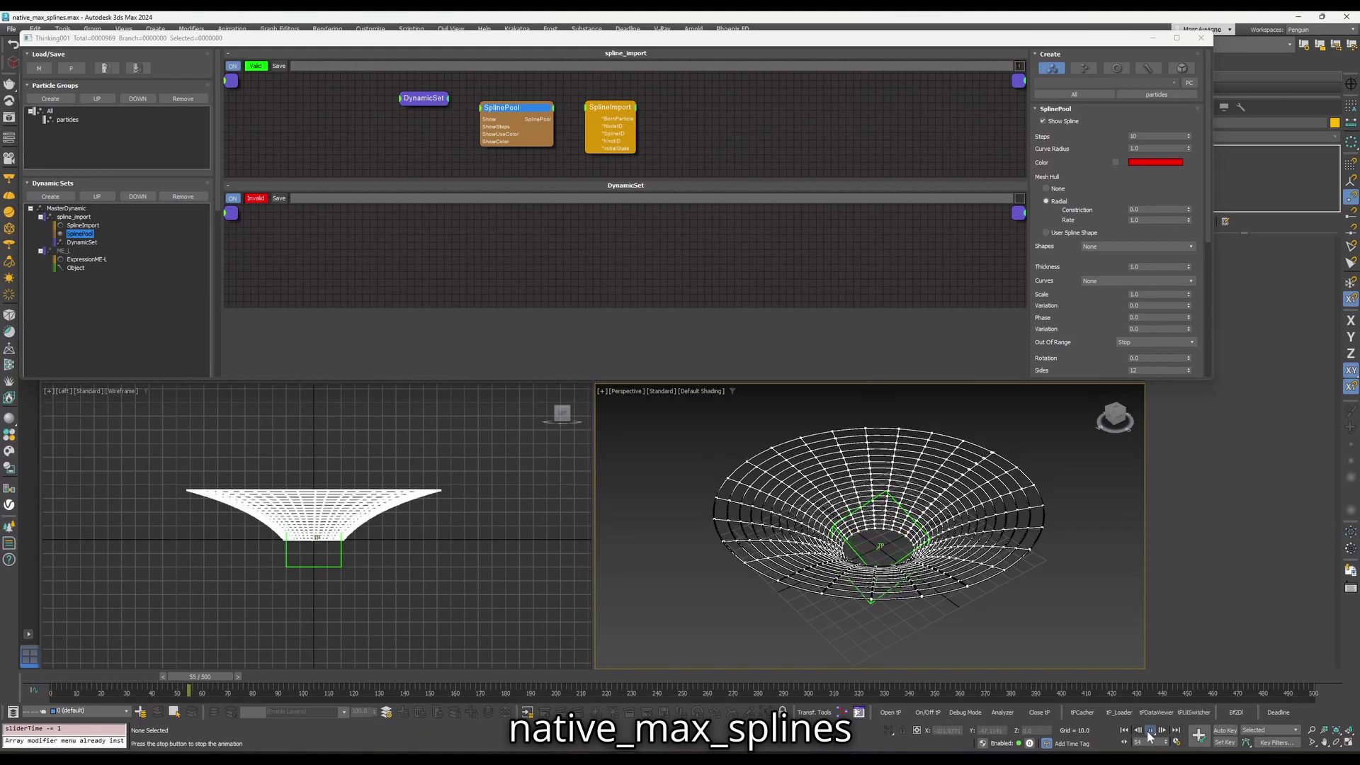
{"action": "left_click", "coordinate": [1125, 731]}
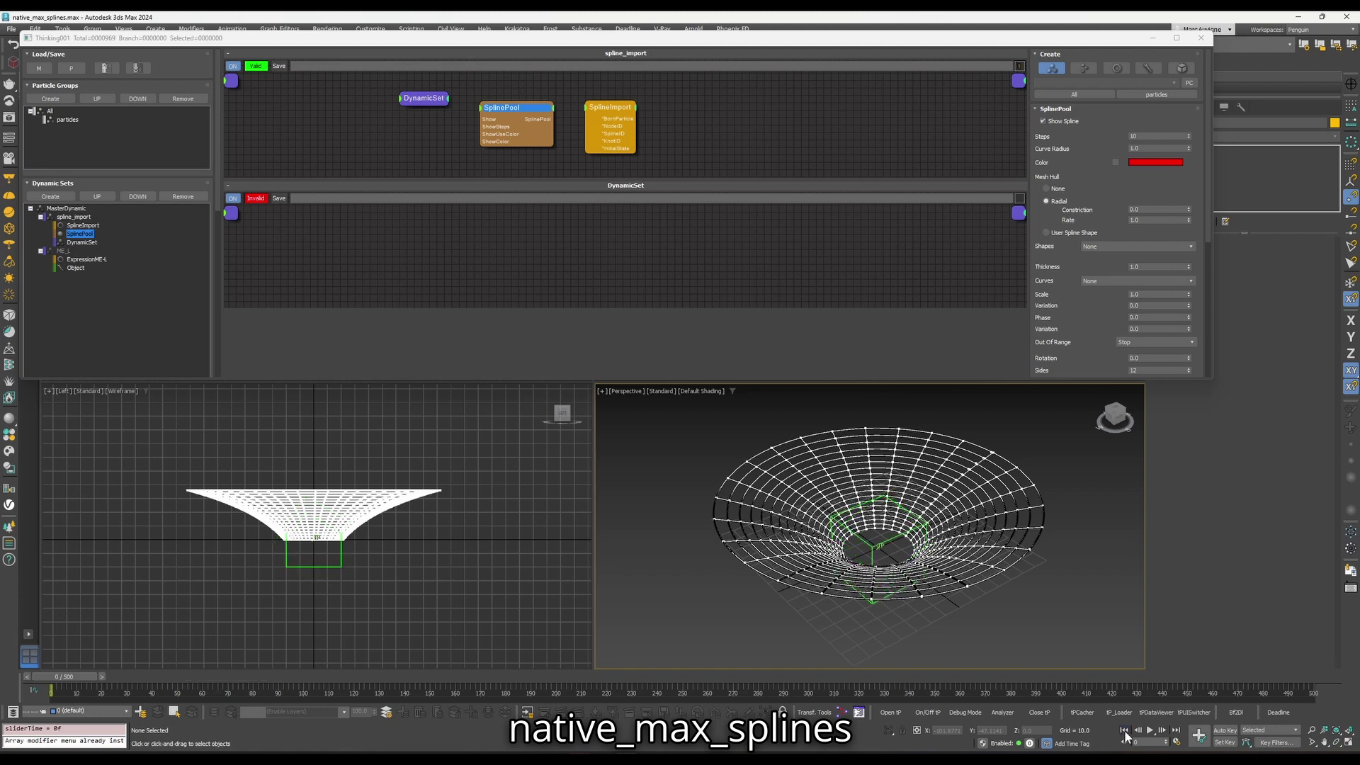
{"action": "right_click", "coordinate": [55, 251]}
{"action": "left_click", "coordinate": [156, 245]}
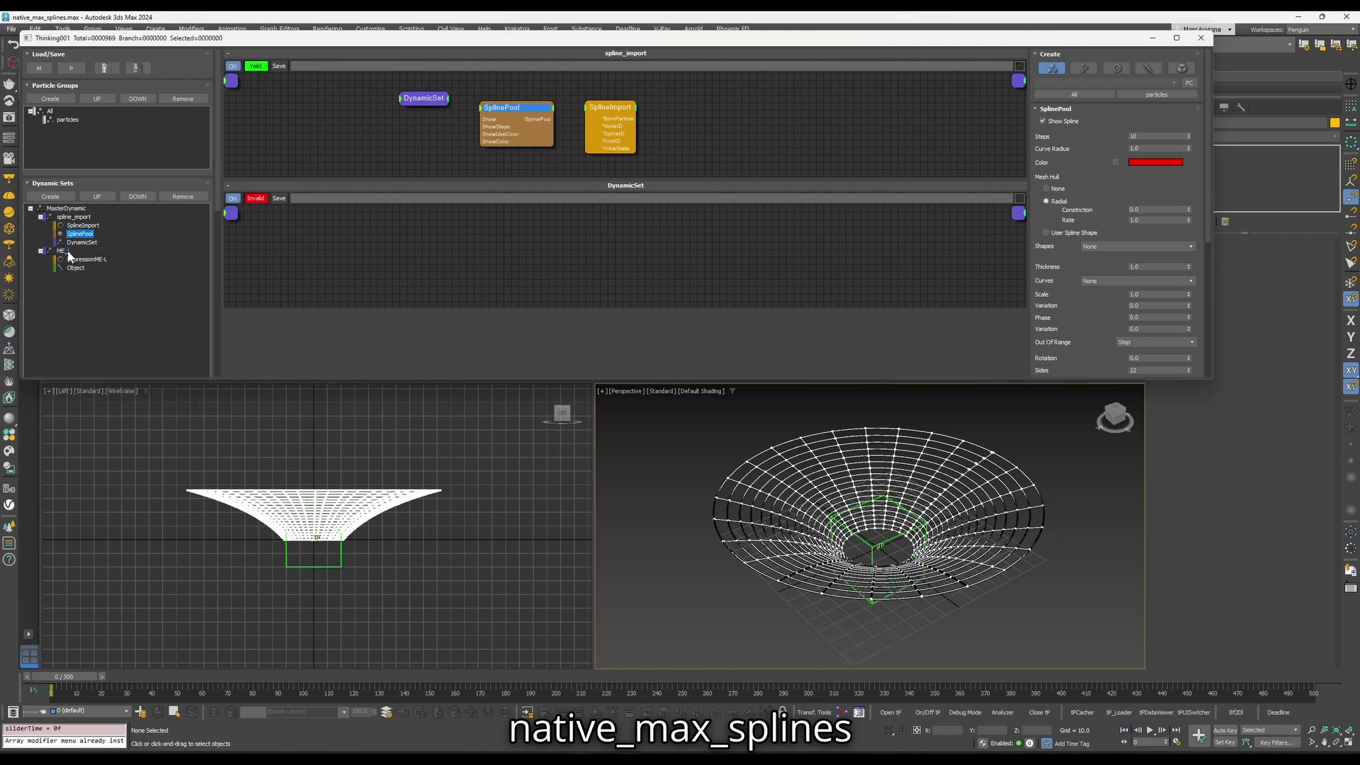
- Read the sine wave script of the ME_L set's ExpressionME-L operator, close it and play the animation
{"action": "left_click", "coordinate": [78, 260]}
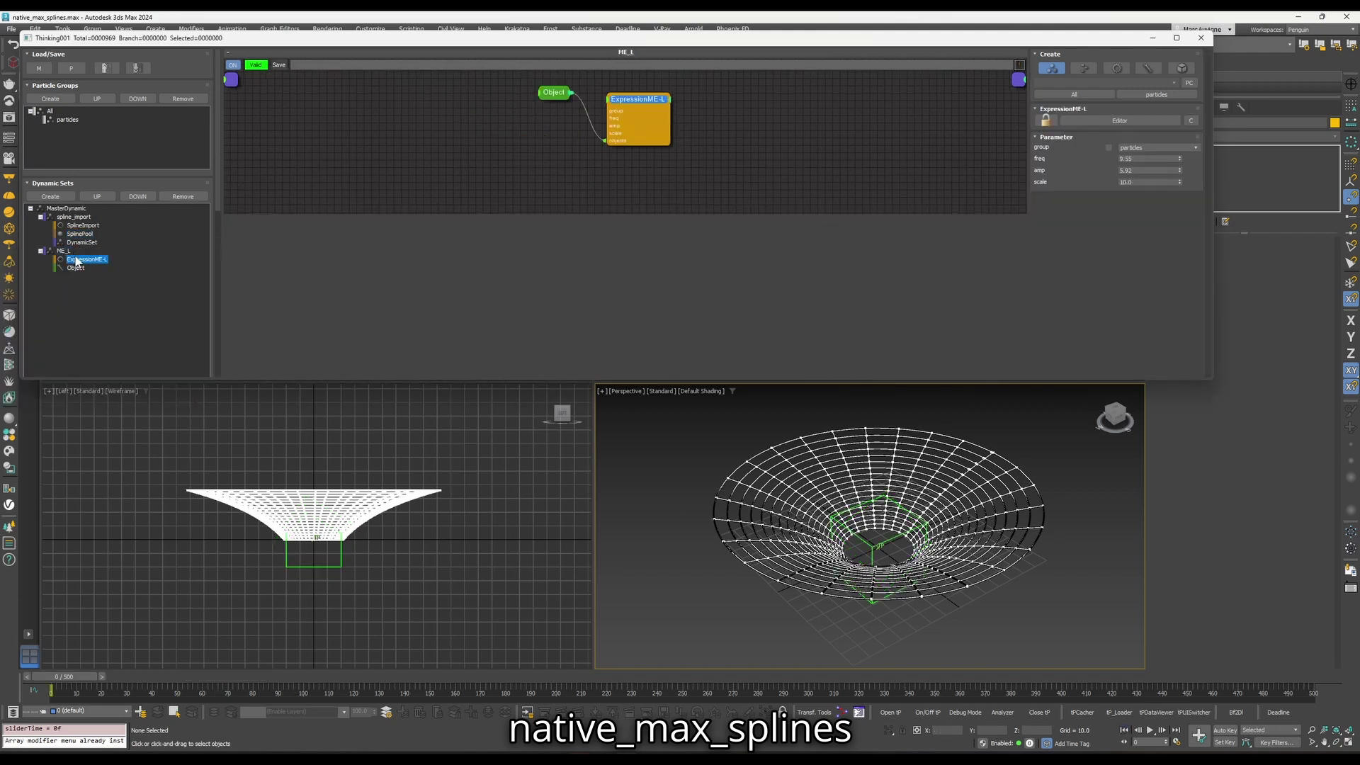
{"action": "left_click", "coordinate": [1141, 122]}
{"action": "left_click_drag", "start_coordinate": [1265, 196], "coordinate": [301, 248]}
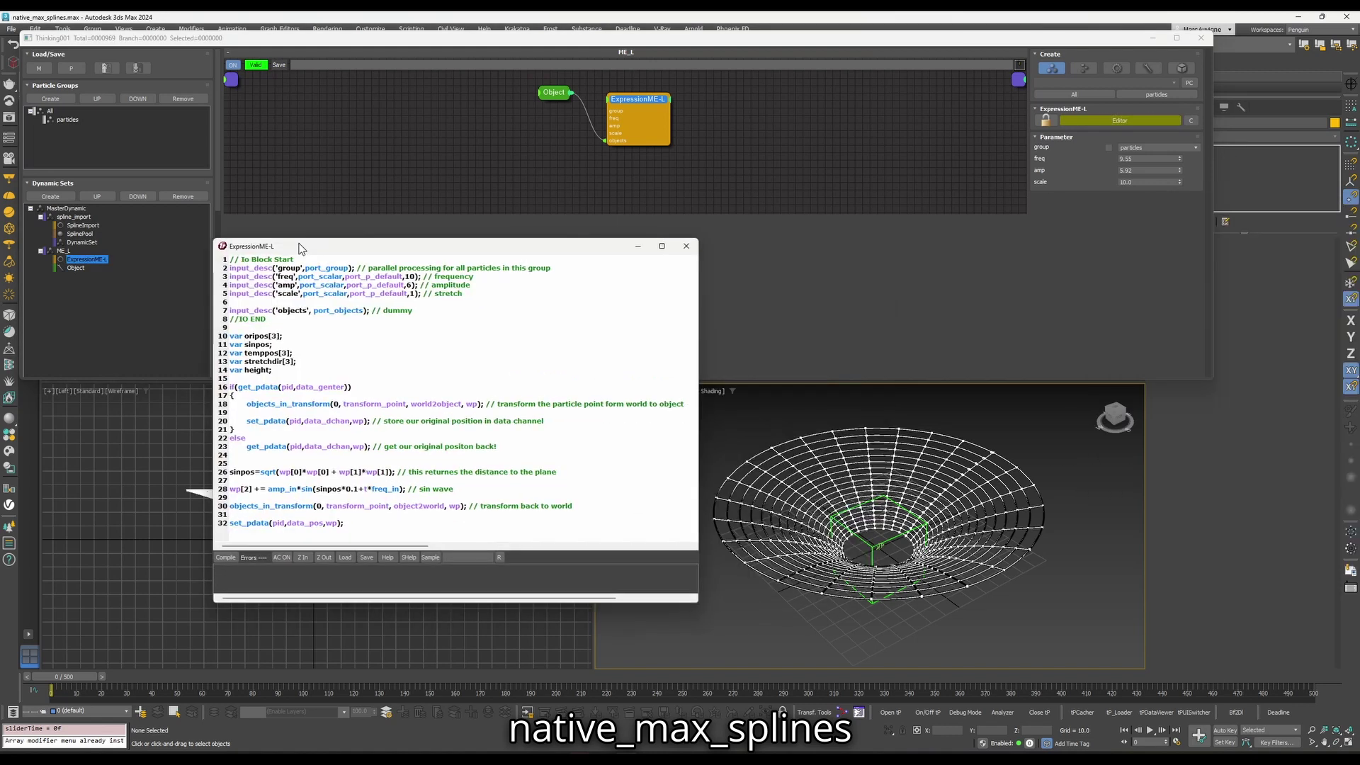
{"action": "left_click", "coordinate": [685, 246]}
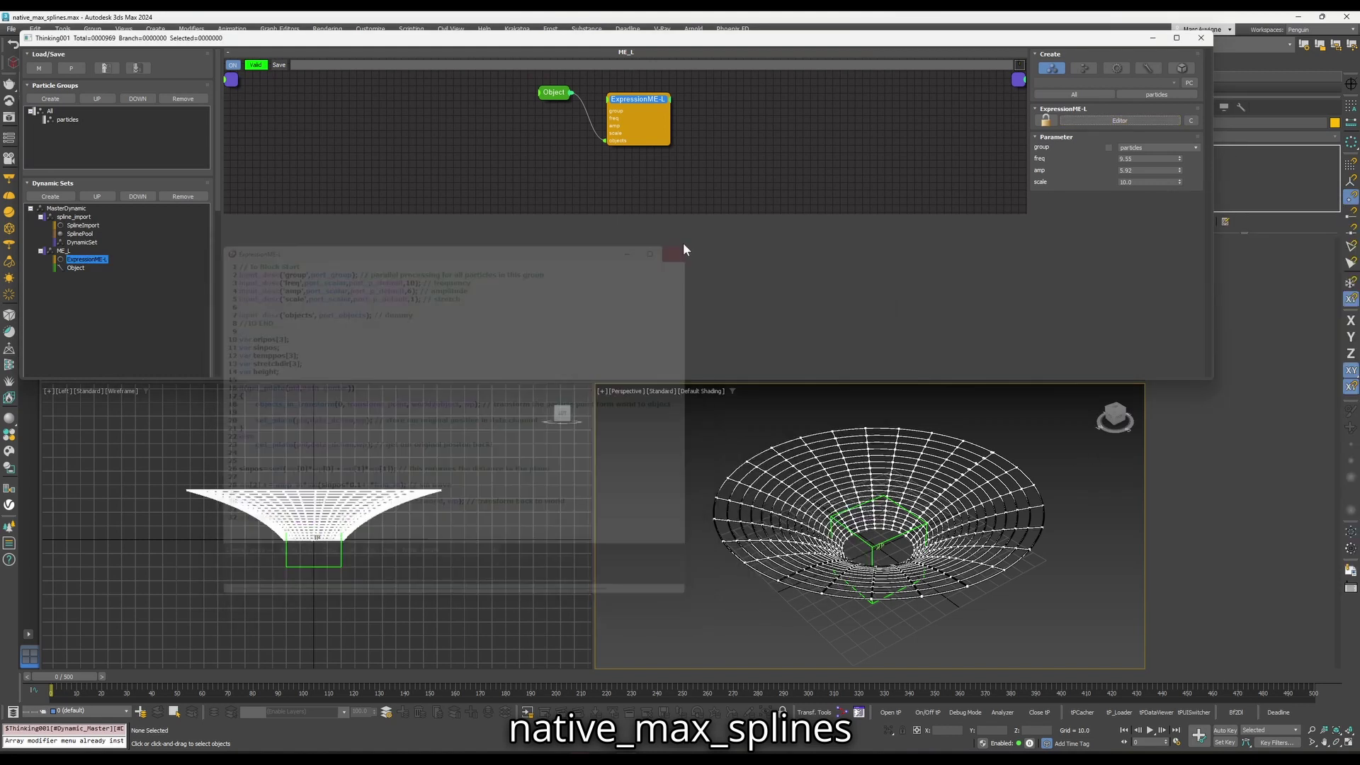
{"action": "left_click", "coordinate": [1150, 732]}
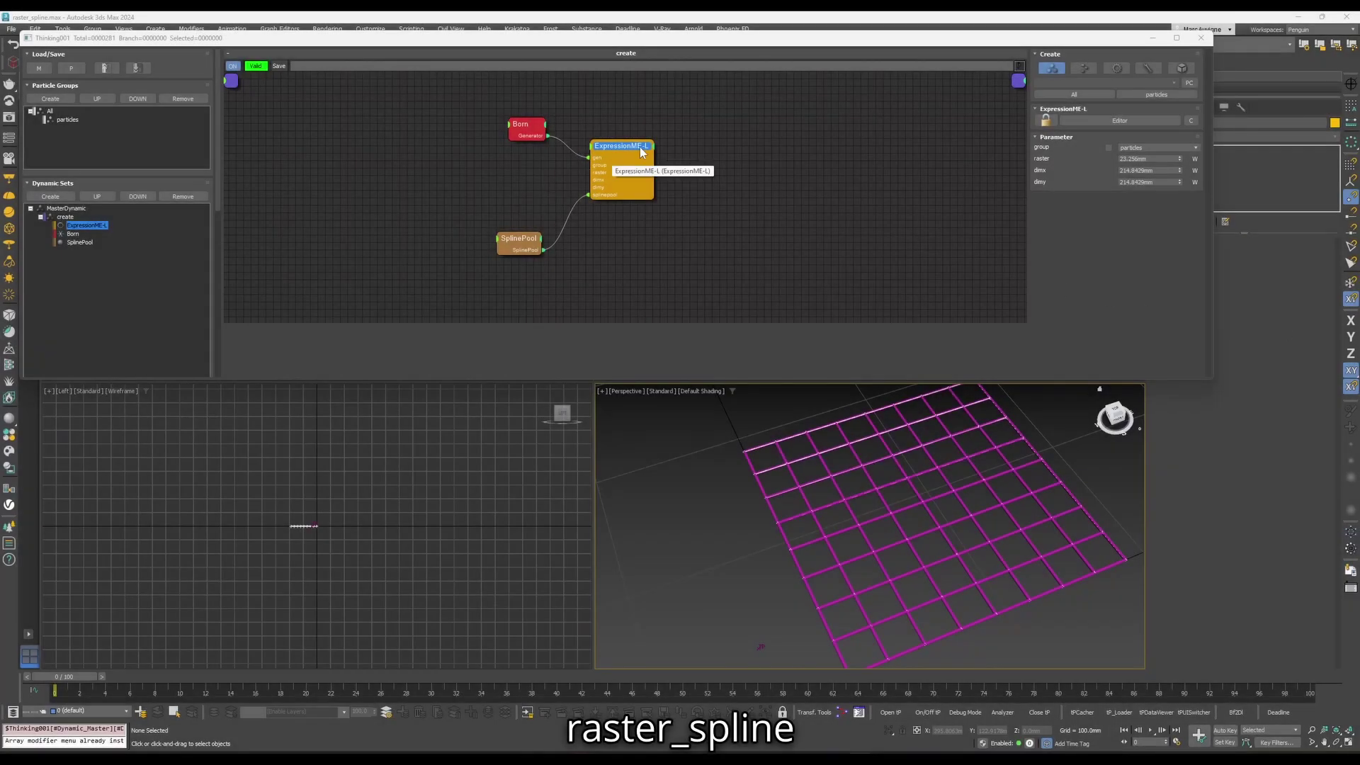
- Open the ExpressionME-L script that builds the spline grid in the raster_spline scene
{"action": "left_click", "coordinate": [1090, 121]}
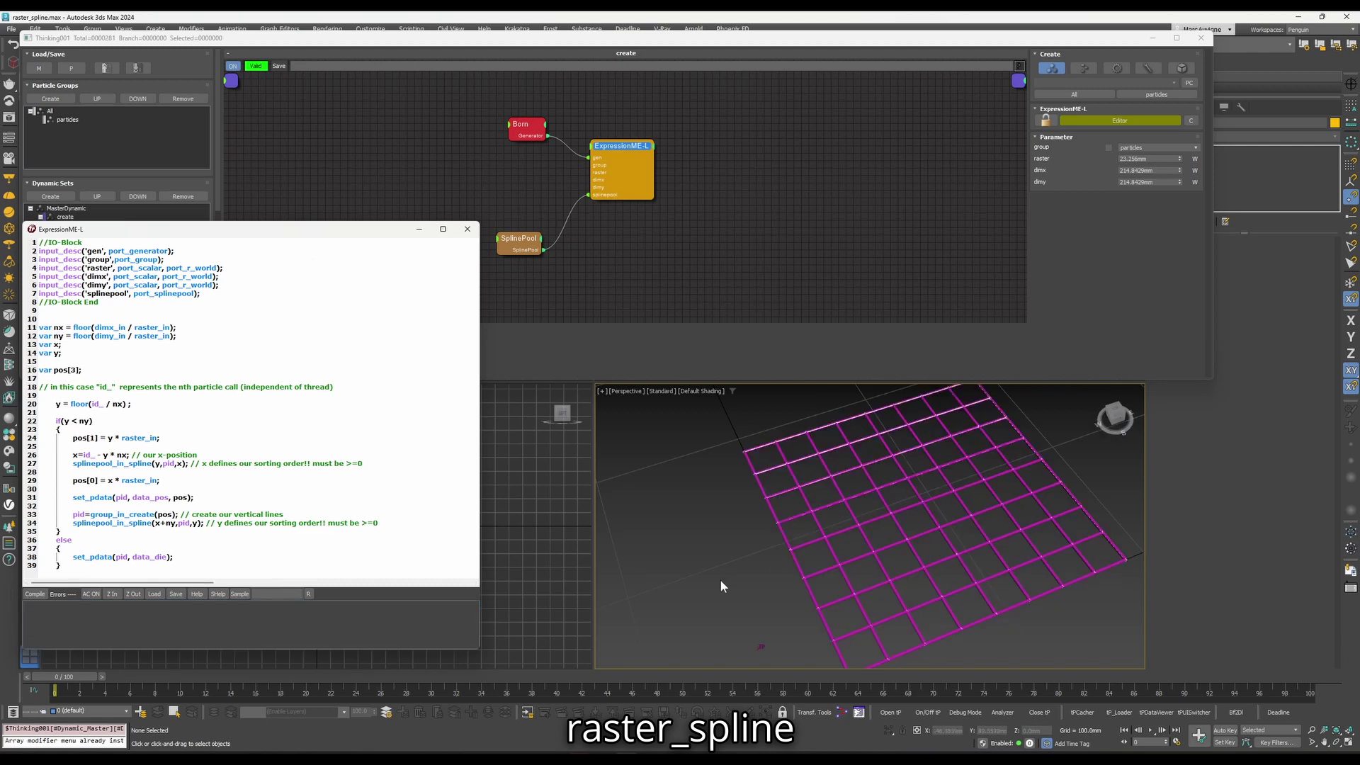
{"action": "right_click", "coordinate": [609, 146]}
{"action": "key", "text": "Escape"}
{"action": "right_click", "coordinate": [614, 161]}
{"action": "key", "text": "Escape"}
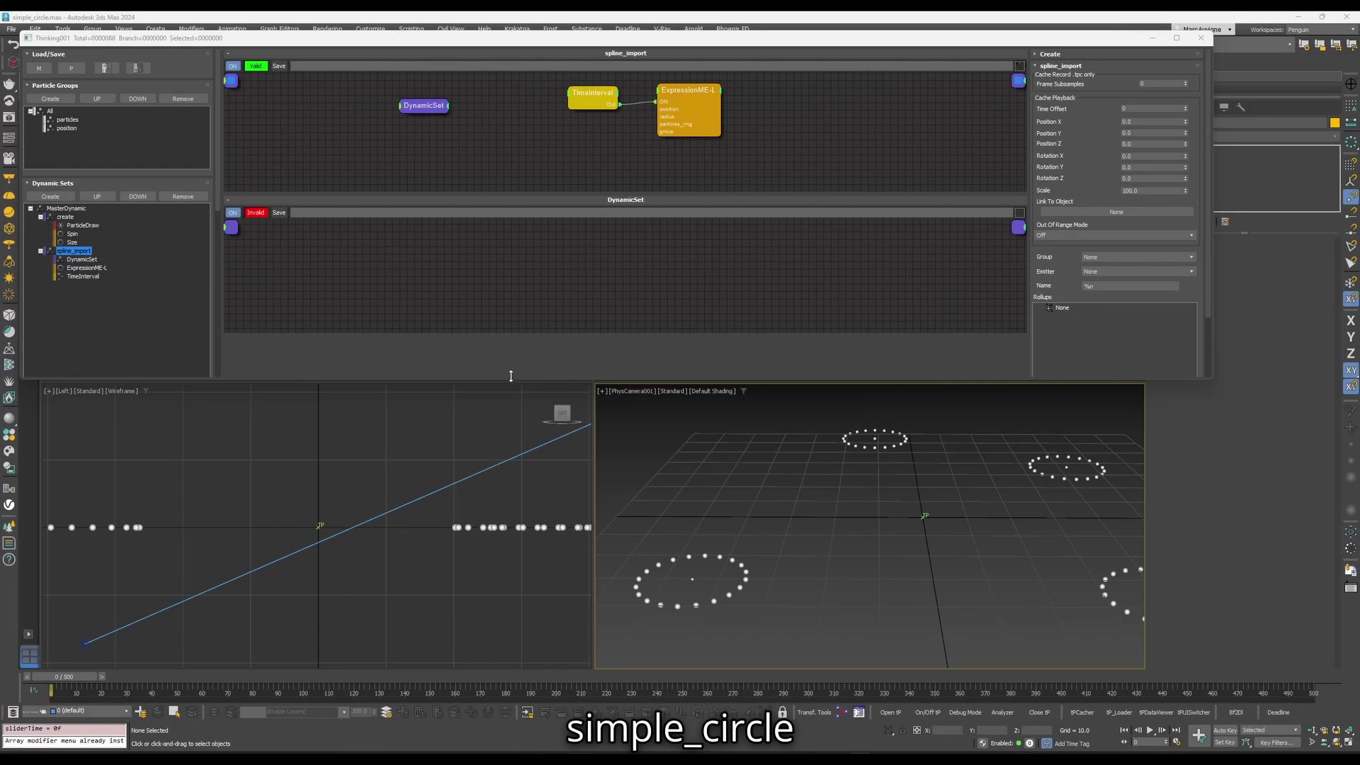
- Open the simple_circle scene's ExpressionME-L script in an enlarged editor window and adjust the circle radius
{"action": "left_click", "coordinate": [78, 252]}
{"action": "left_click", "coordinate": [682, 110]}
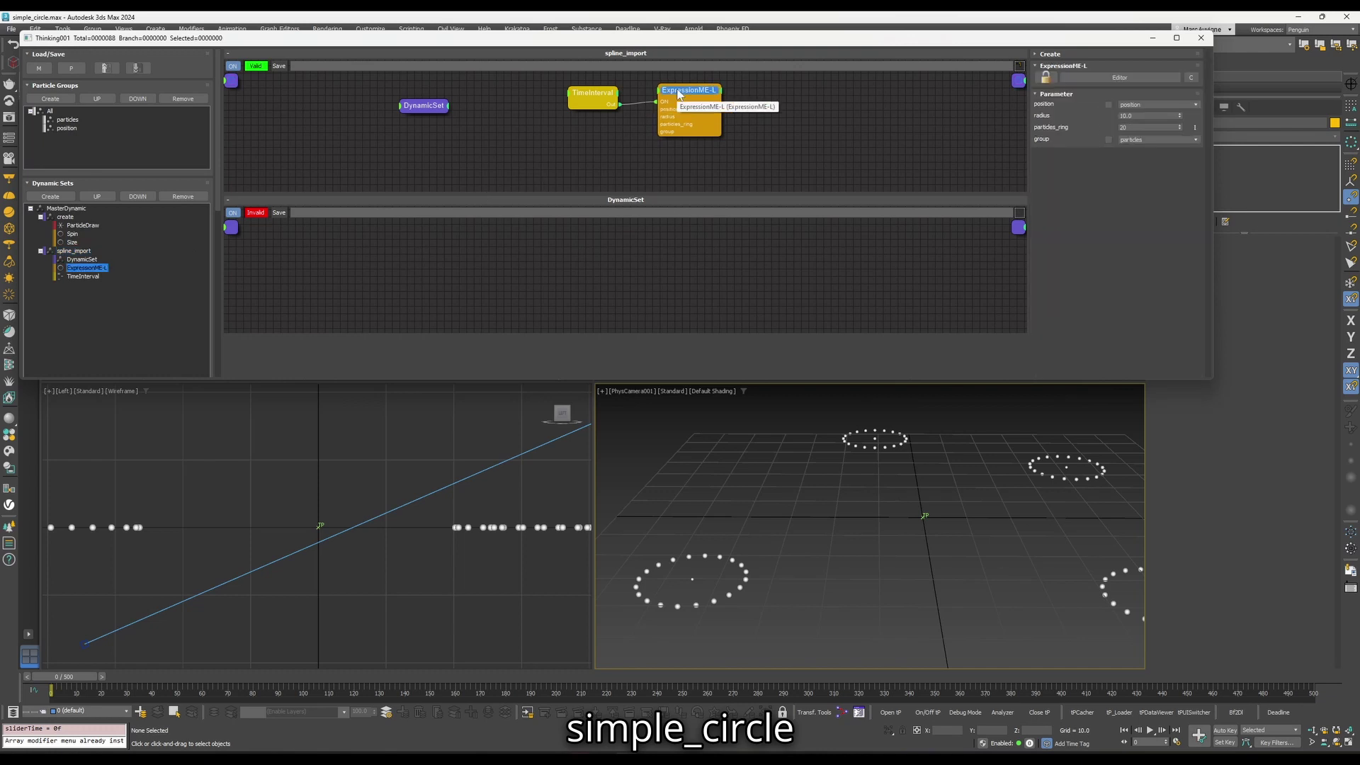
{"action": "left_click", "coordinate": [1165, 79]}
{"action": "left_click_drag", "start_coordinate": [306, 506], "coordinate": [311, 635]}
{"action": "left_click_drag", "start_coordinate": [466, 515], "coordinate": [609, 517]}
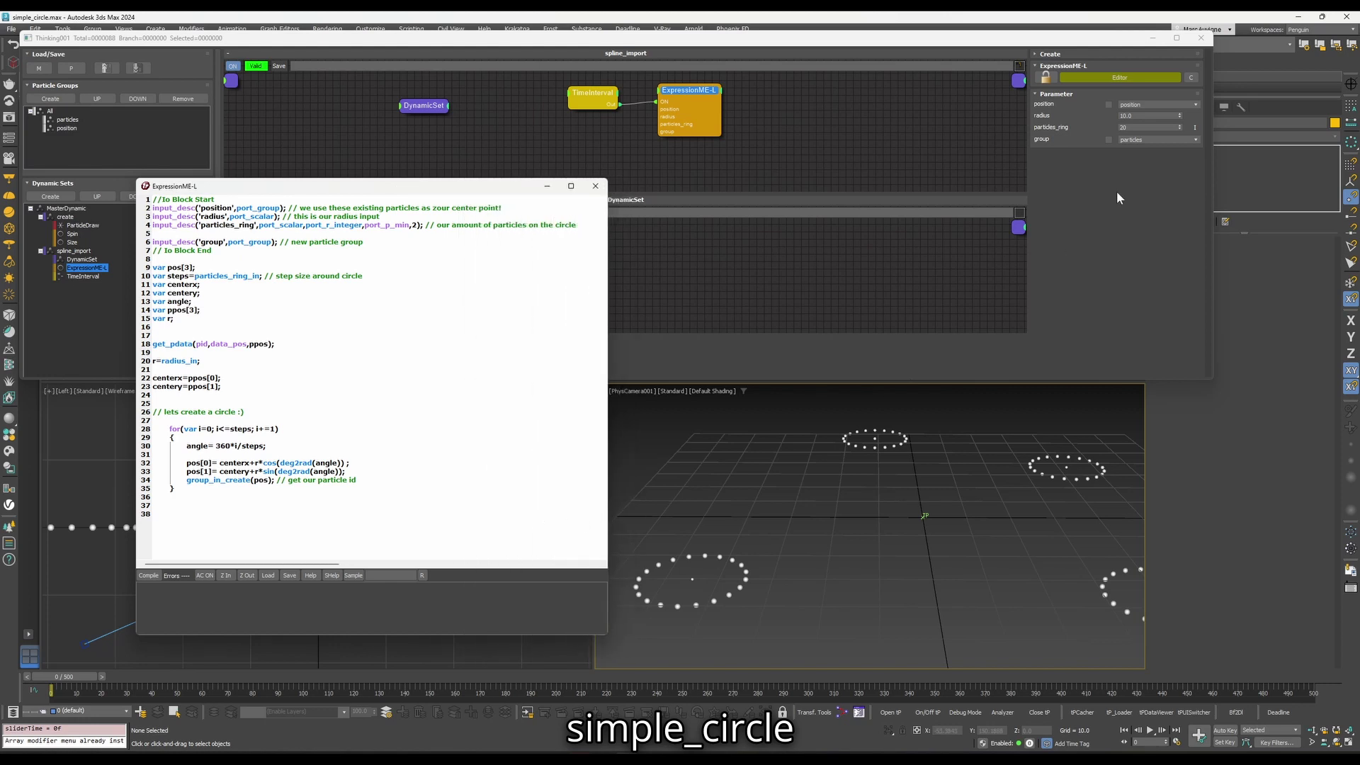
{"action": "mouse_move", "coordinate": [1179, 116]}
{"action": "left_mouse_down"}
{"action": "mouse_move", "coordinate": [1108, 138]}
{"action": "mouse_move", "coordinate": [1180, 136]}
{"action": "mouse_move", "coordinate": [1179, 121]}
{"action": "left_mouse_up"}
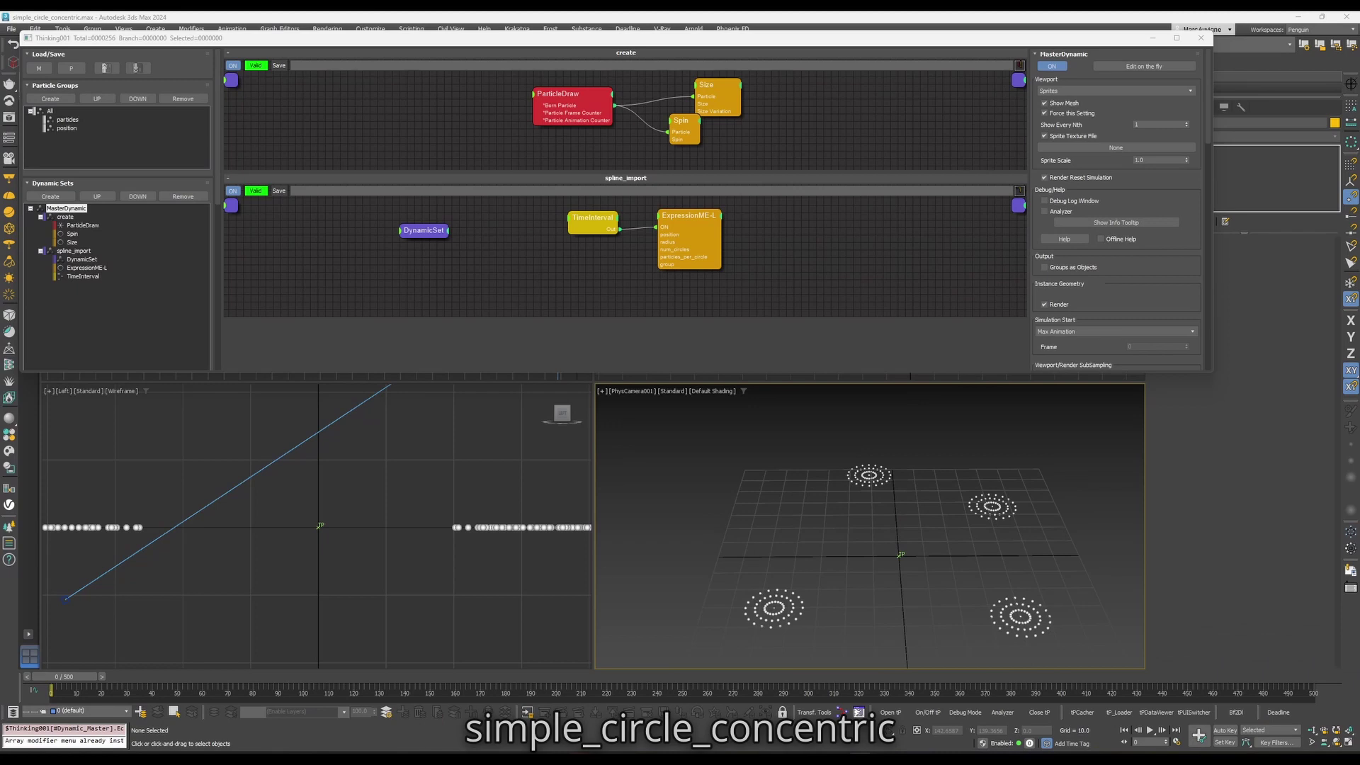
- Read the ExpressionME-L script of spline_import in the simple_circle_concentric scene and close the editor
{"action": "left_click", "coordinate": [90, 252]}
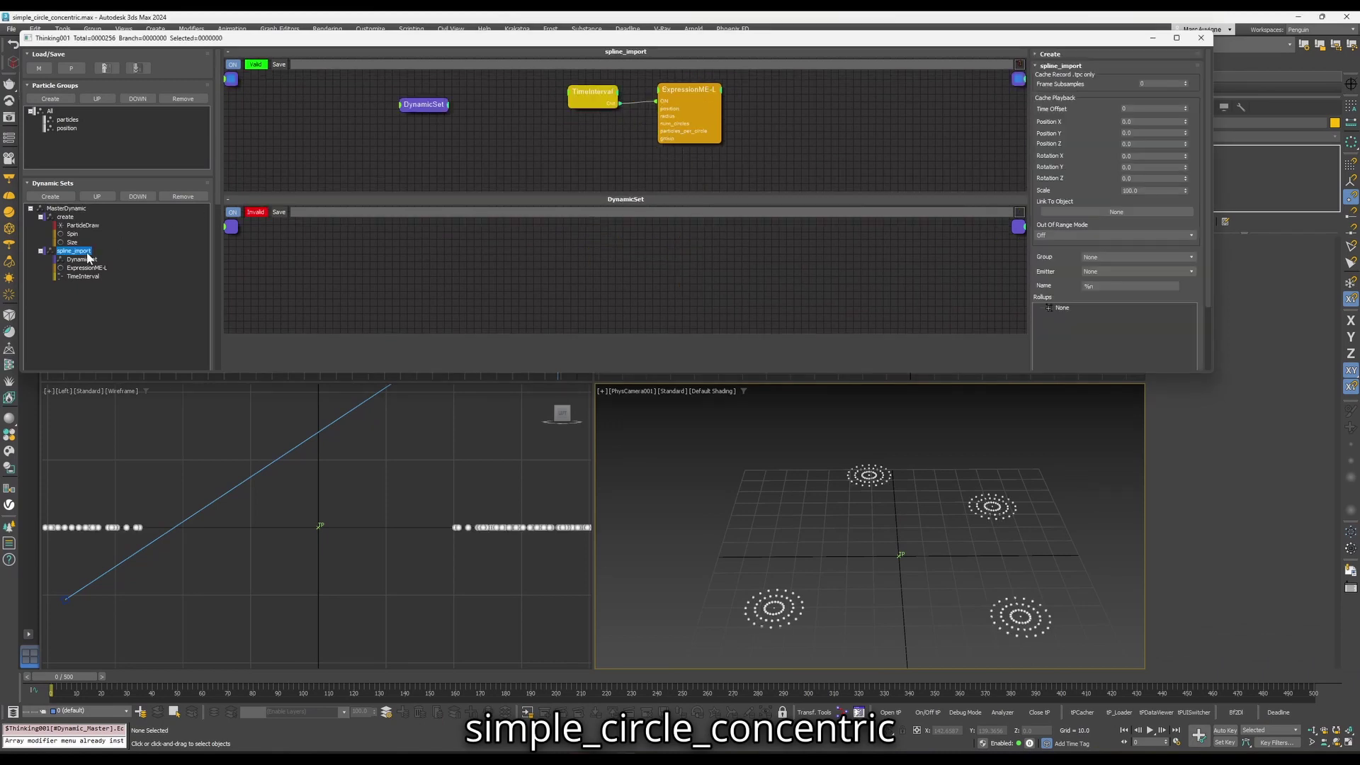
{"action": "left_click", "coordinate": [692, 90]}
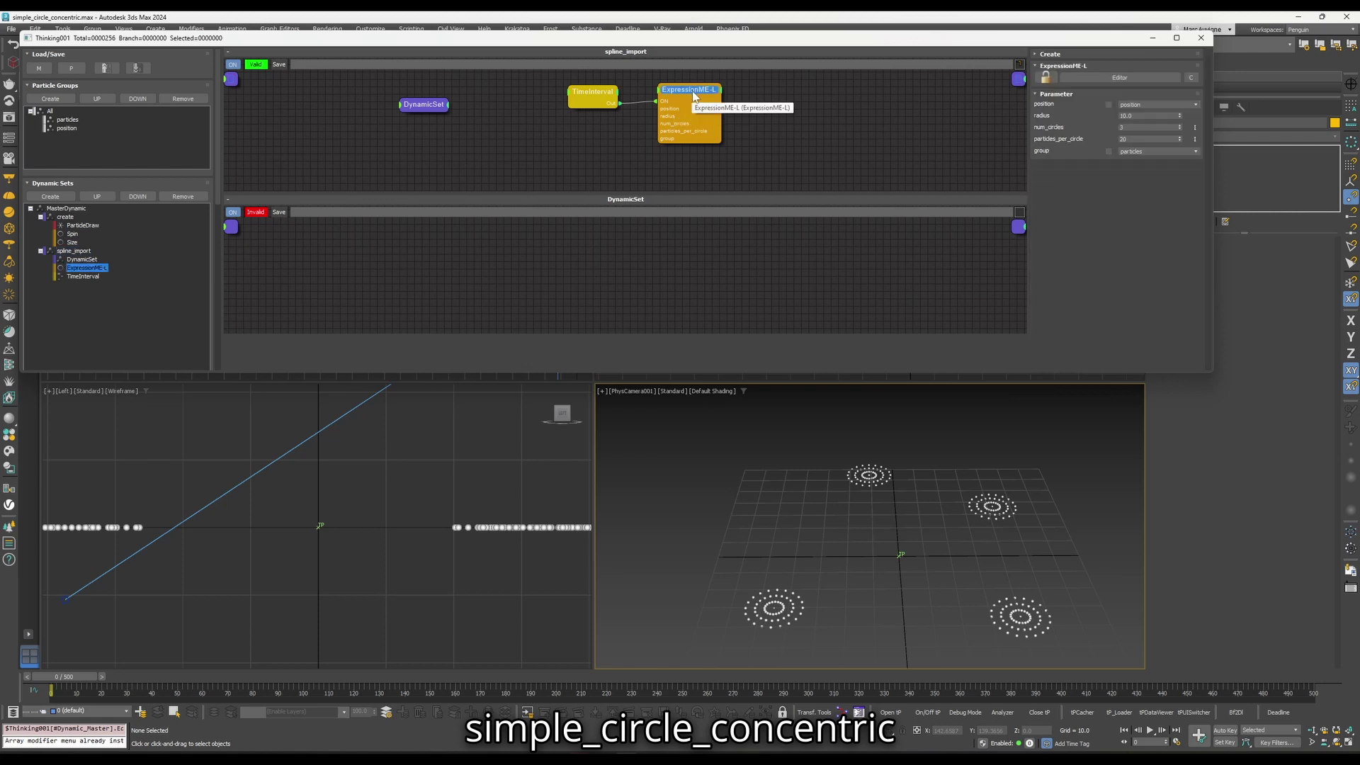
{"action": "left_click", "coordinate": [1141, 78]}
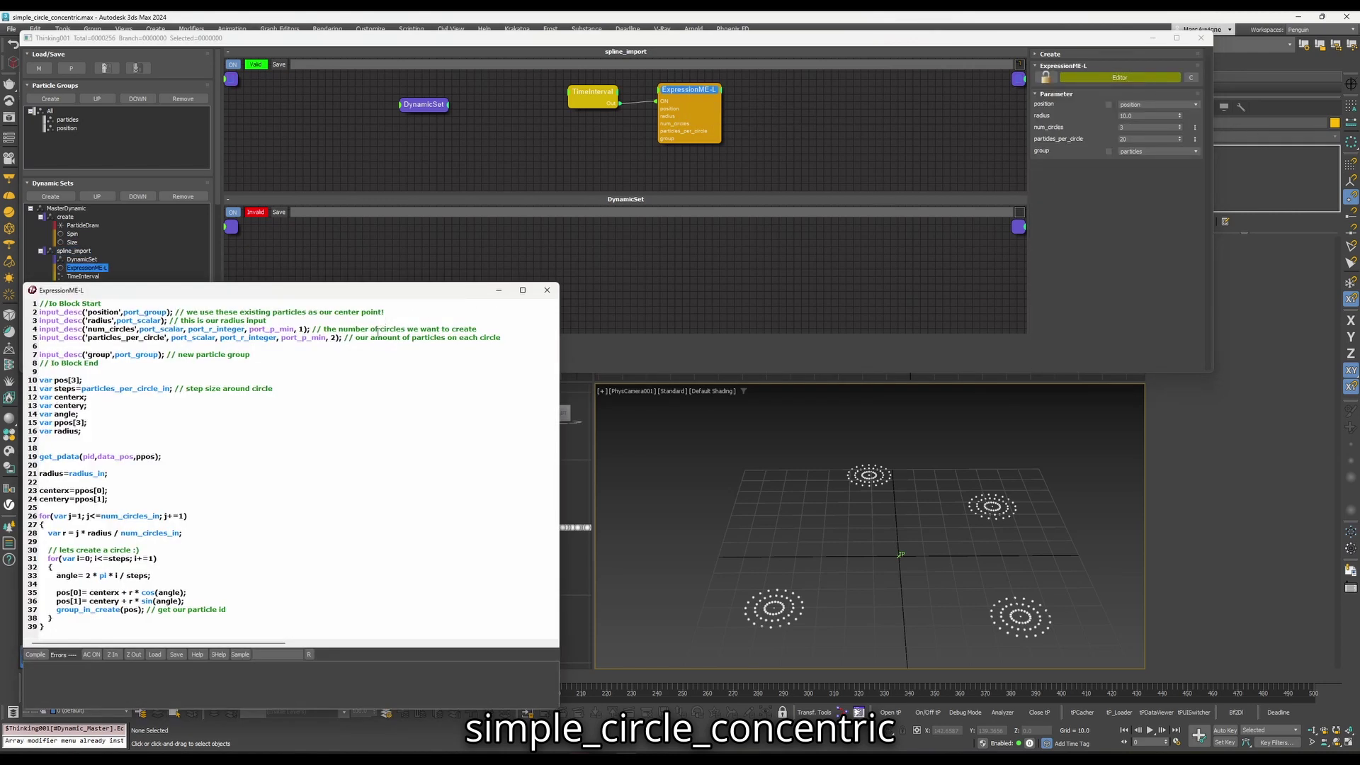
{"action": "left_click", "coordinate": [547, 290]}
- Set the concentric circles' radius to 13.97 and num_circles to 4, and adjust particles_per_circle
{"action": "mouse_move", "coordinate": [1181, 107]}
{"action": "left_mouse_down"}
{"action": "mouse_move", "coordinate": [1181, 88]}
{"action": "mouse_move", "coordinate": [1178, 129]}
{"action": "left_mouse_up"}
{"action": "left_click", "coordinate": [1179, 128]}
{"action": "left_click", "coordinate": [1179, 127]}
{"action": "left_click", "coordinate": [1179, 128]}
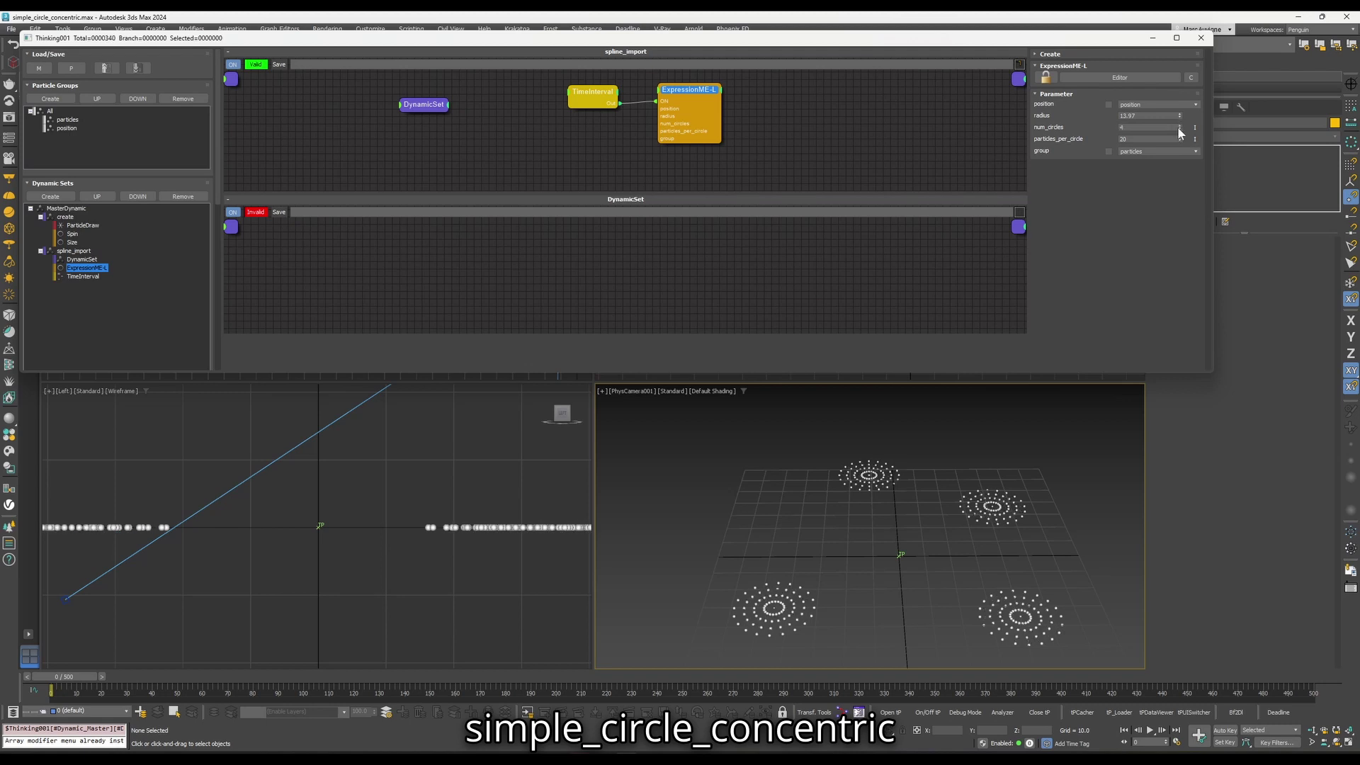
{"action": "left_click_drag", "start_coordinate": [1181, 139], "coordinate": [1174, 485]}
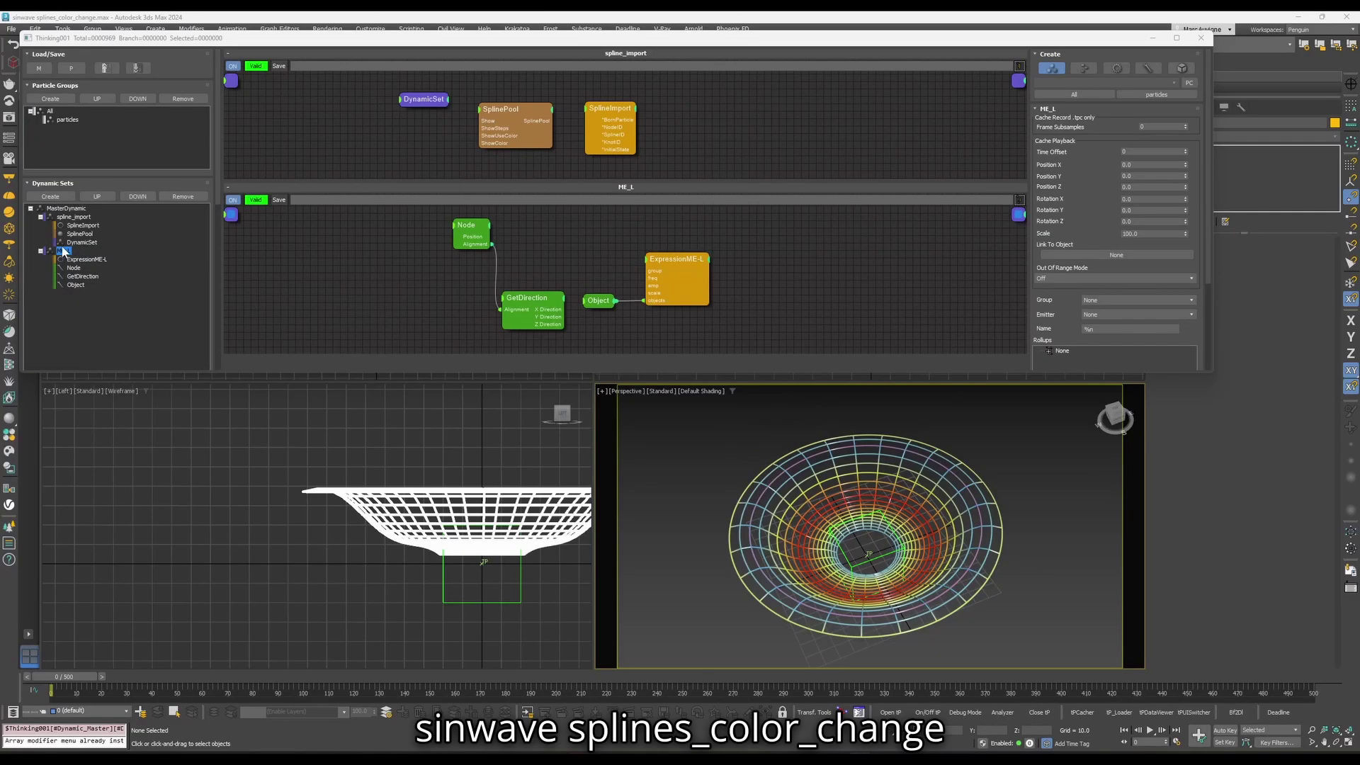
- Turn the ME_L dynamic set off and on again and play the sine wave color animation to about frame 30
{"action": "left_click", "coordinate": [62, 252]}
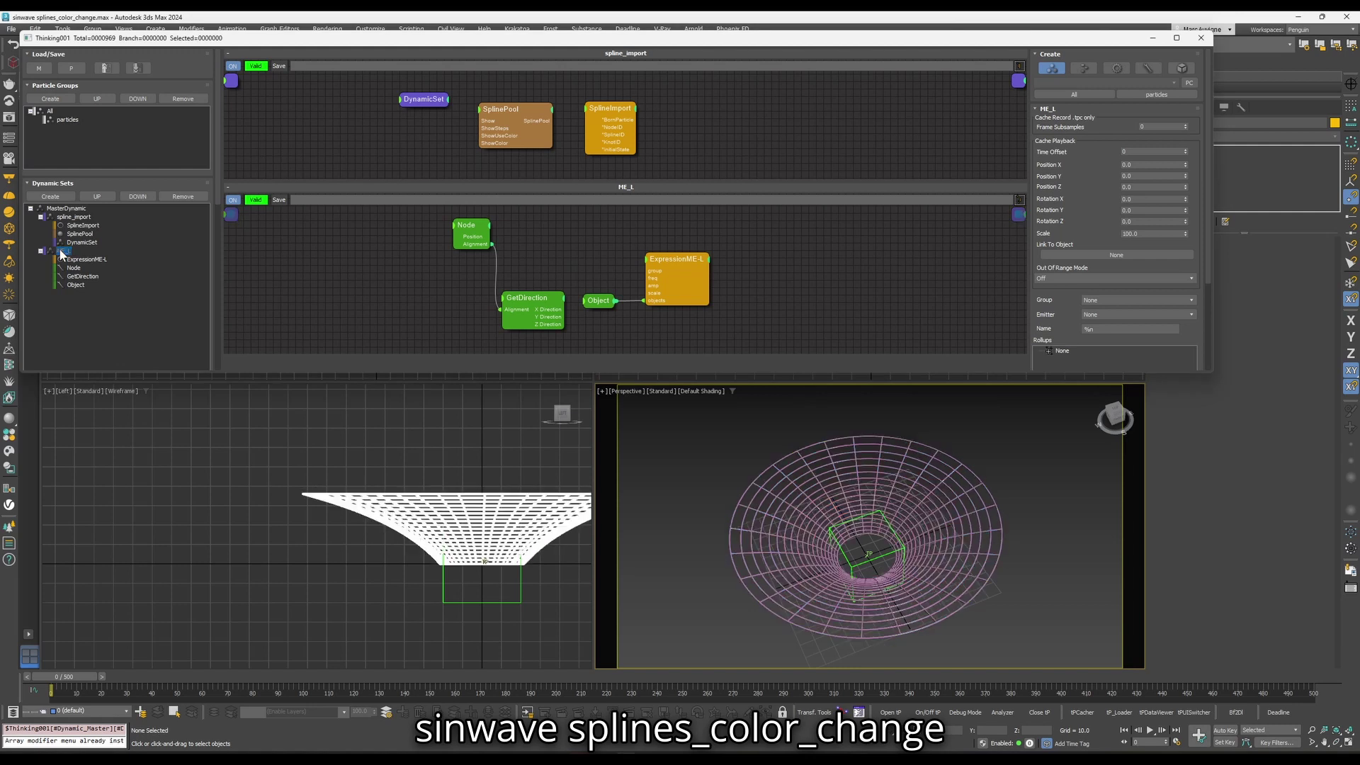
{"action": "mouse_move", "coordinate": [41, 677]}
{"action": "left_mouse_down"}
{"action": "mouse_move", "coordinate": [470, 681]}
{"action": "mouse_move", "coordinate": [64, 676]}
{"action": "left_mouse_up"}
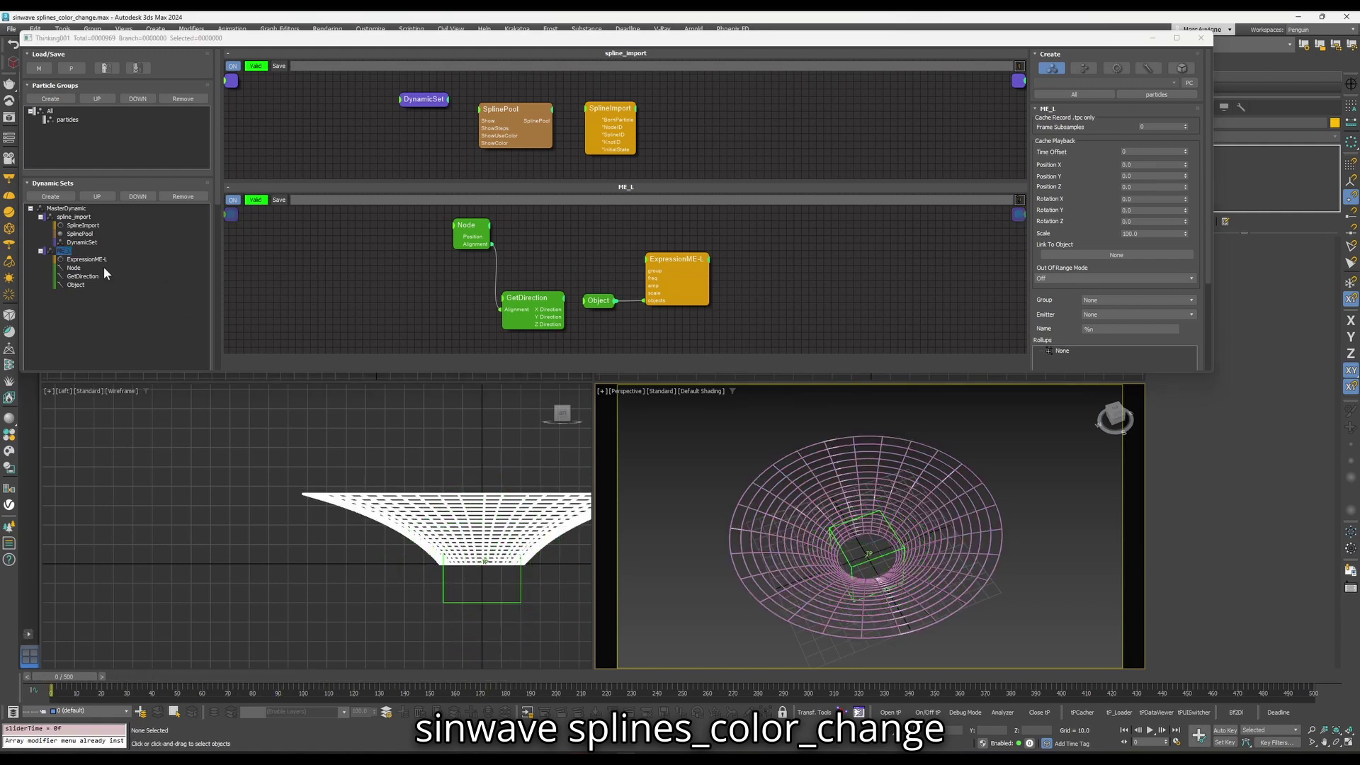
{"action": "left_click", "coordinate": [57, 250]}
{"action": "left_click", "coordinate": [1152, 731]}
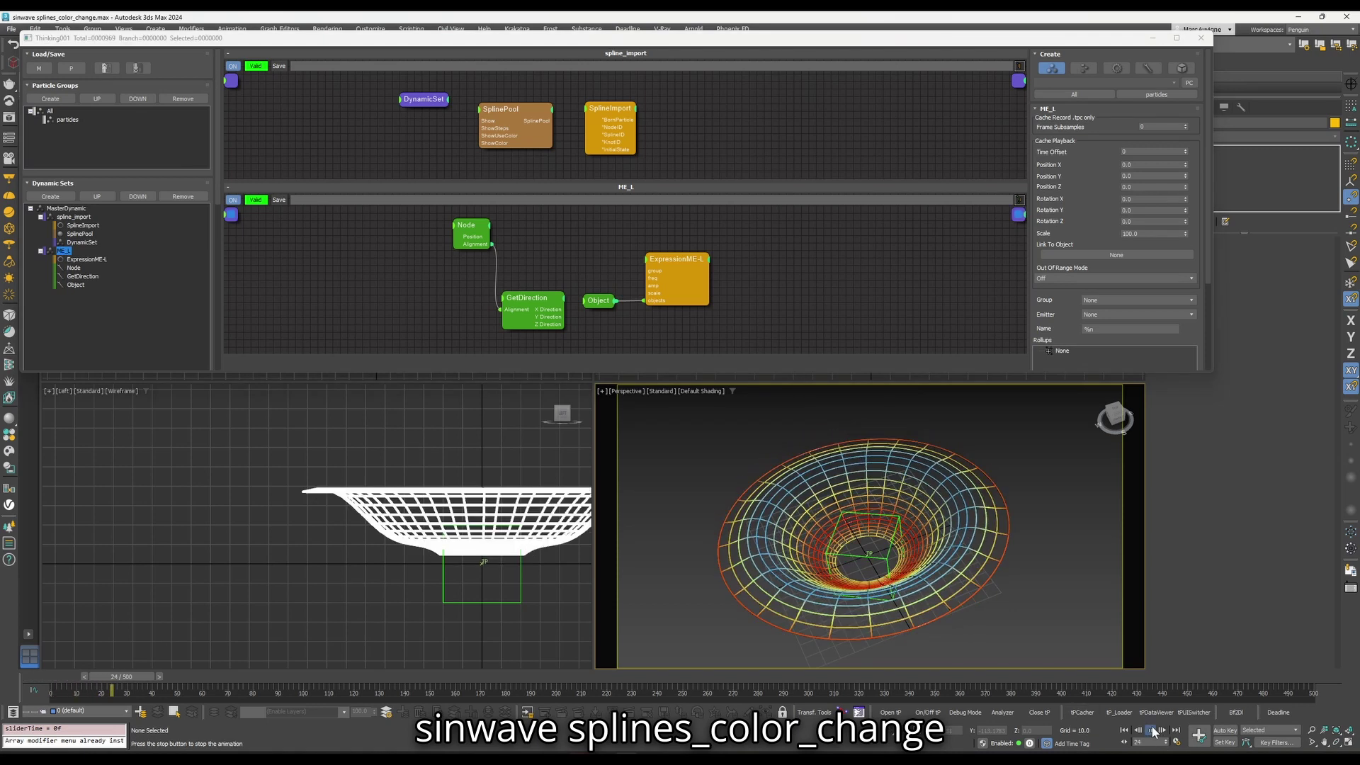
{"action": "left_click", "coordinate": [1153, 731]}
- Open the ExpressionME-L script of the ME_L set in the sinwave splines_color_change scene
{"action": "left_click", "coordinate": [701, 268]}
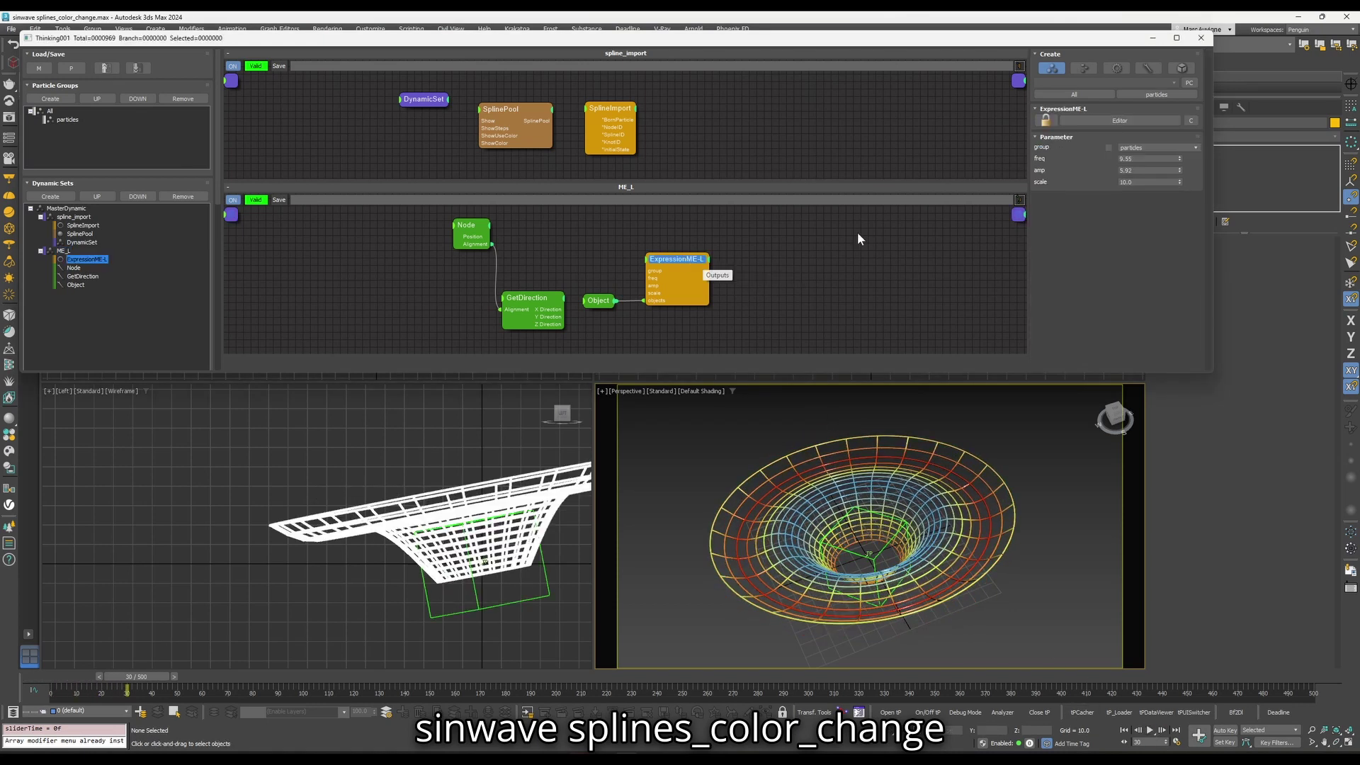
{"action": "left_click", "coordinate": [1097, 122]}
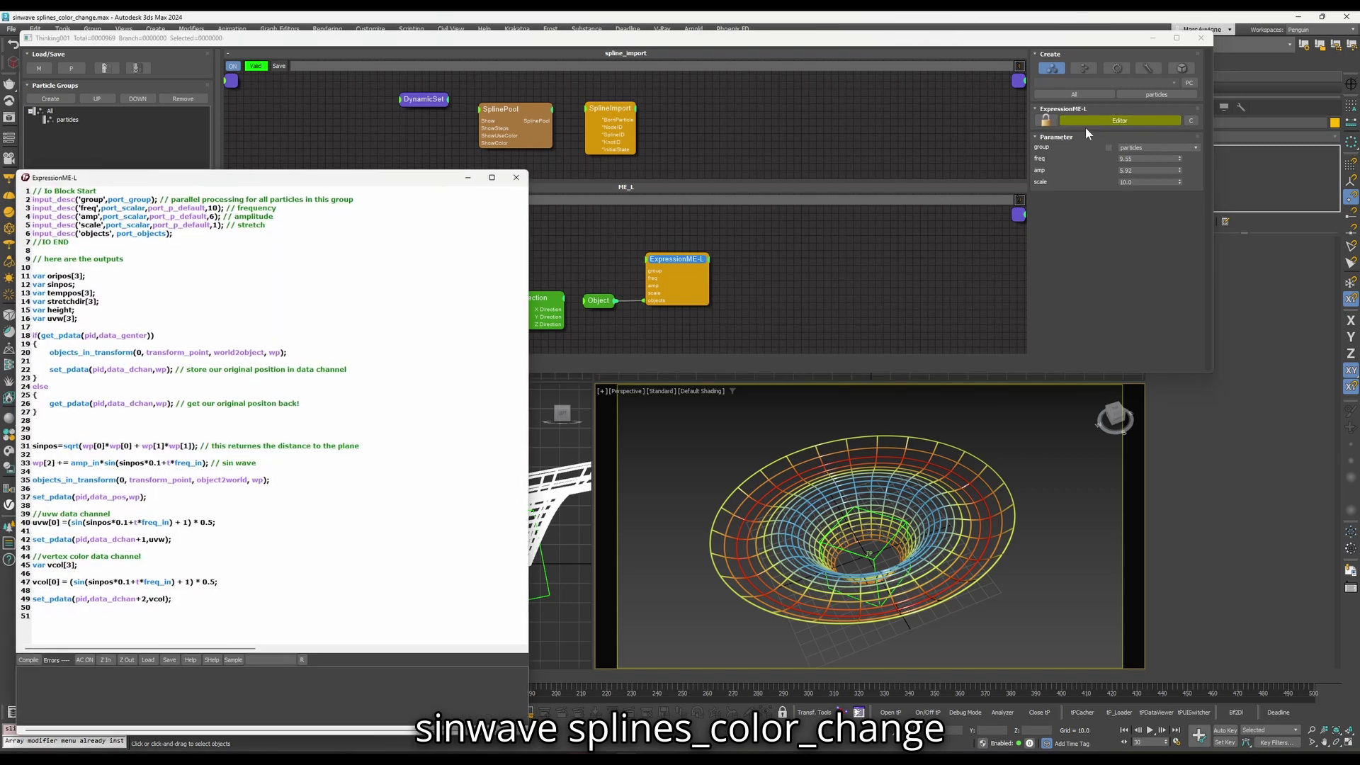
- Close the ExpressionME-L script editor of the sinwave splines_color_change scene
{"action": "left_click", "coordinate": [515, 178]}
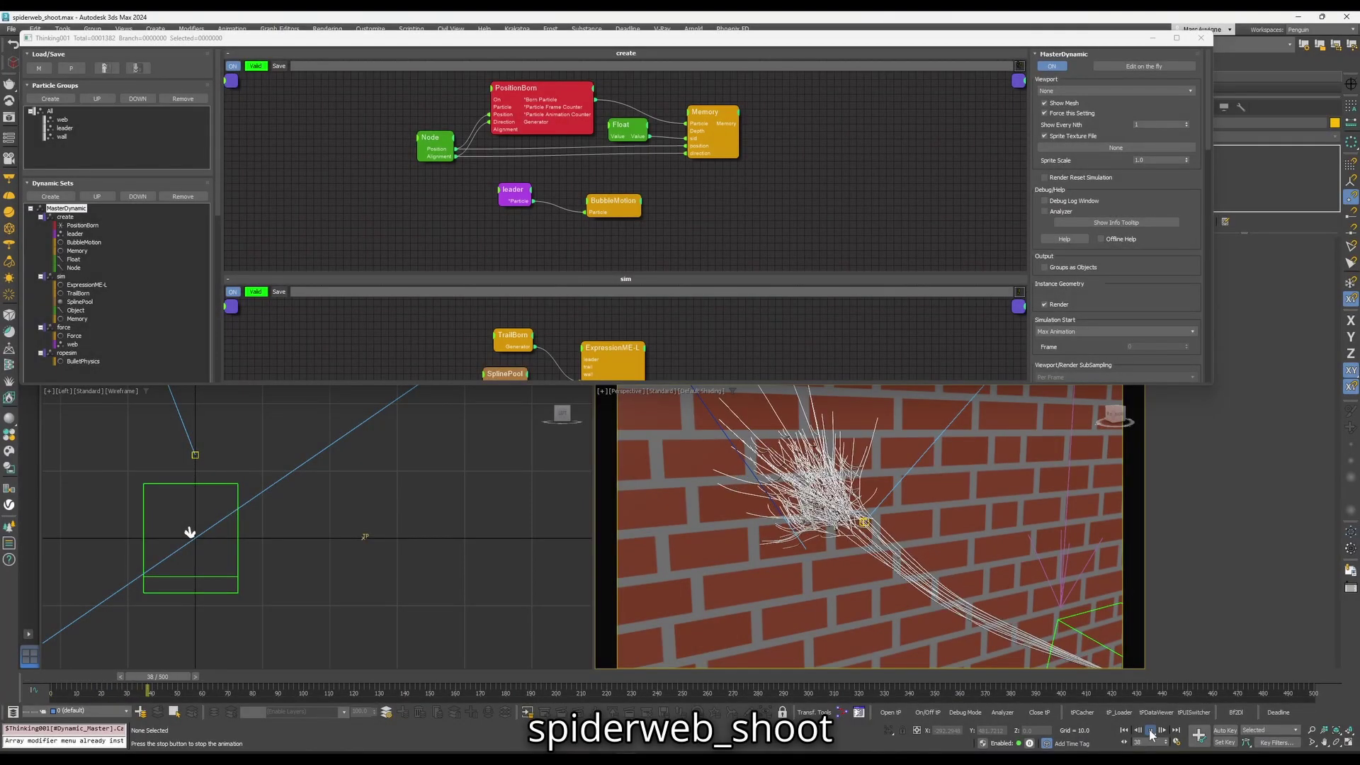
- Rewind the spiderweb_shoot animation to frame 0, then read through the sim set's ExpressionME-L script and close its editor
{"action": "left_click", "coordinate": [1127, 732]}
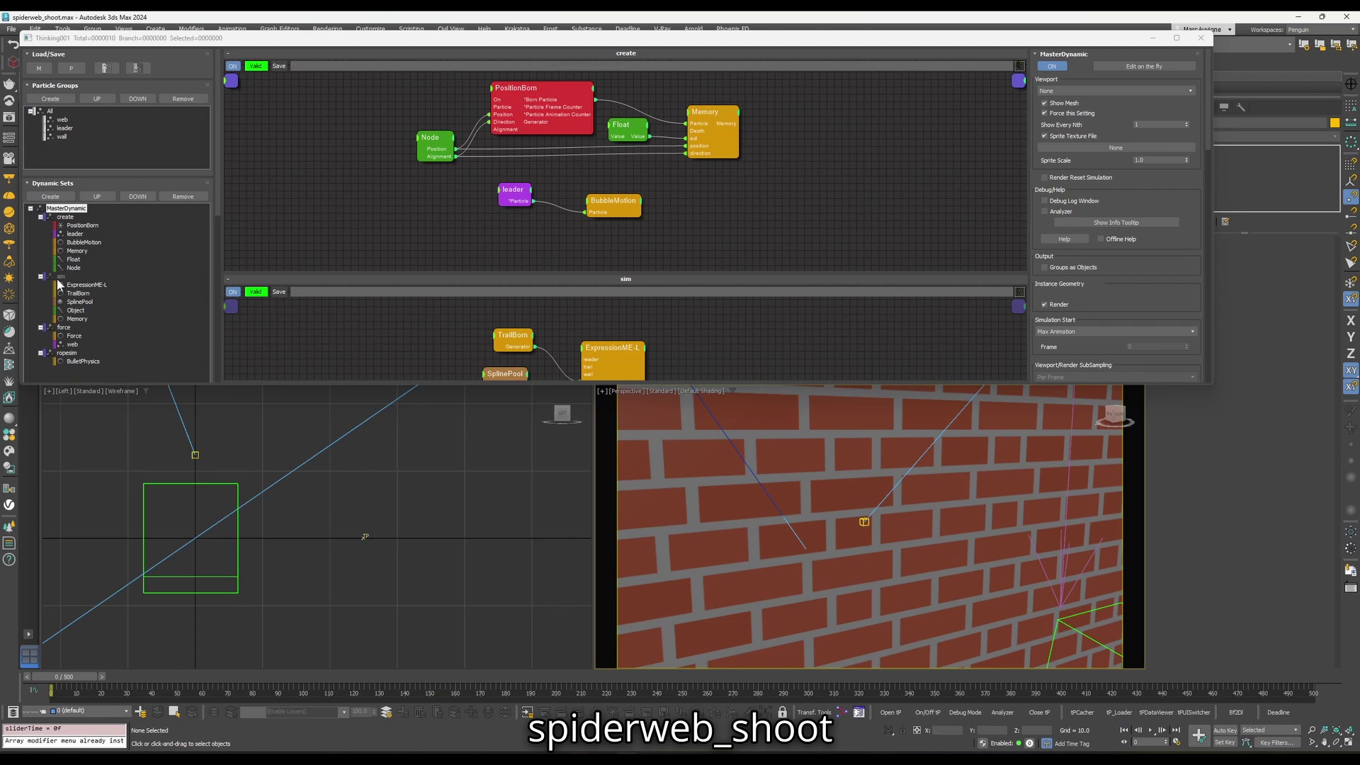
{"action": "left_click", "coordinate": [88, 285]}
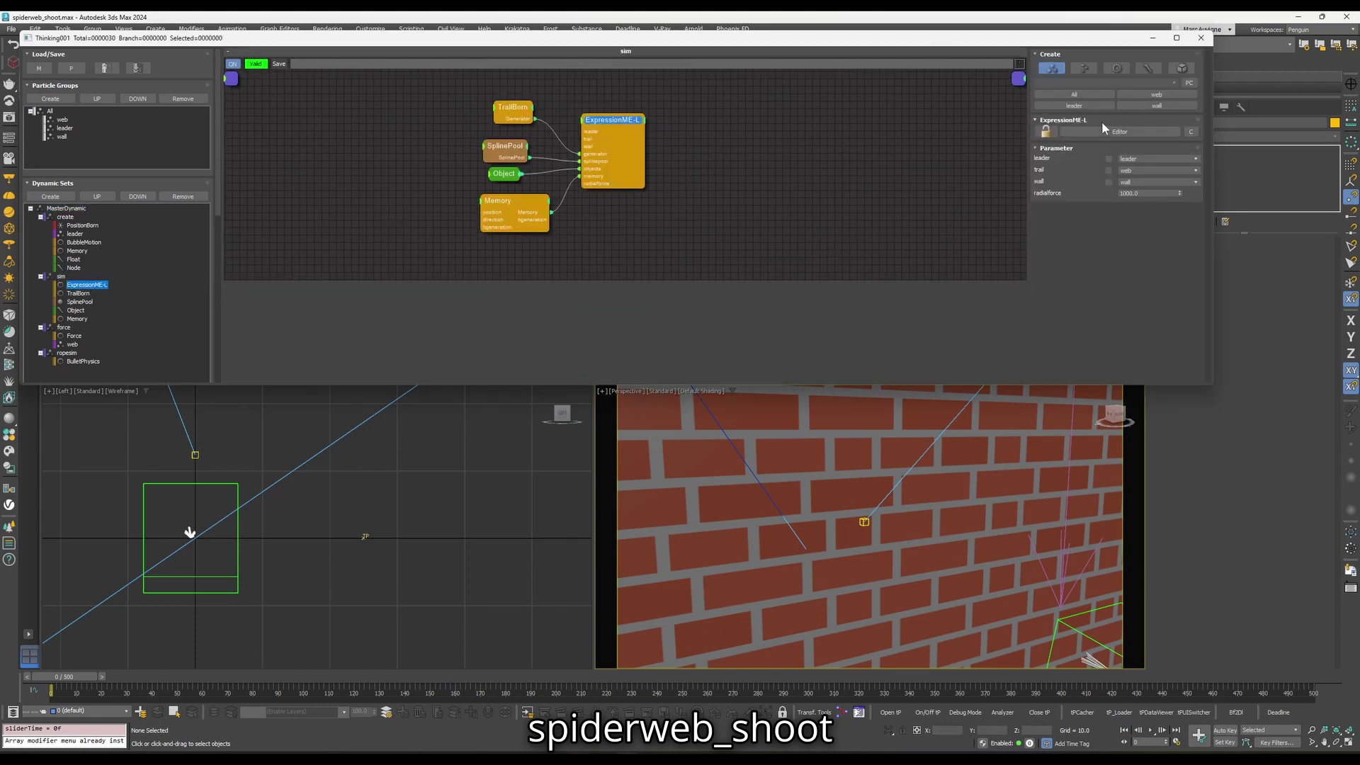
{"action": "left_click", "coordinate": [1132, 132]}
{"action": "scroll", "coordinate": [347, 345], "scroll_direction": "down", "scroll_amount": 8}
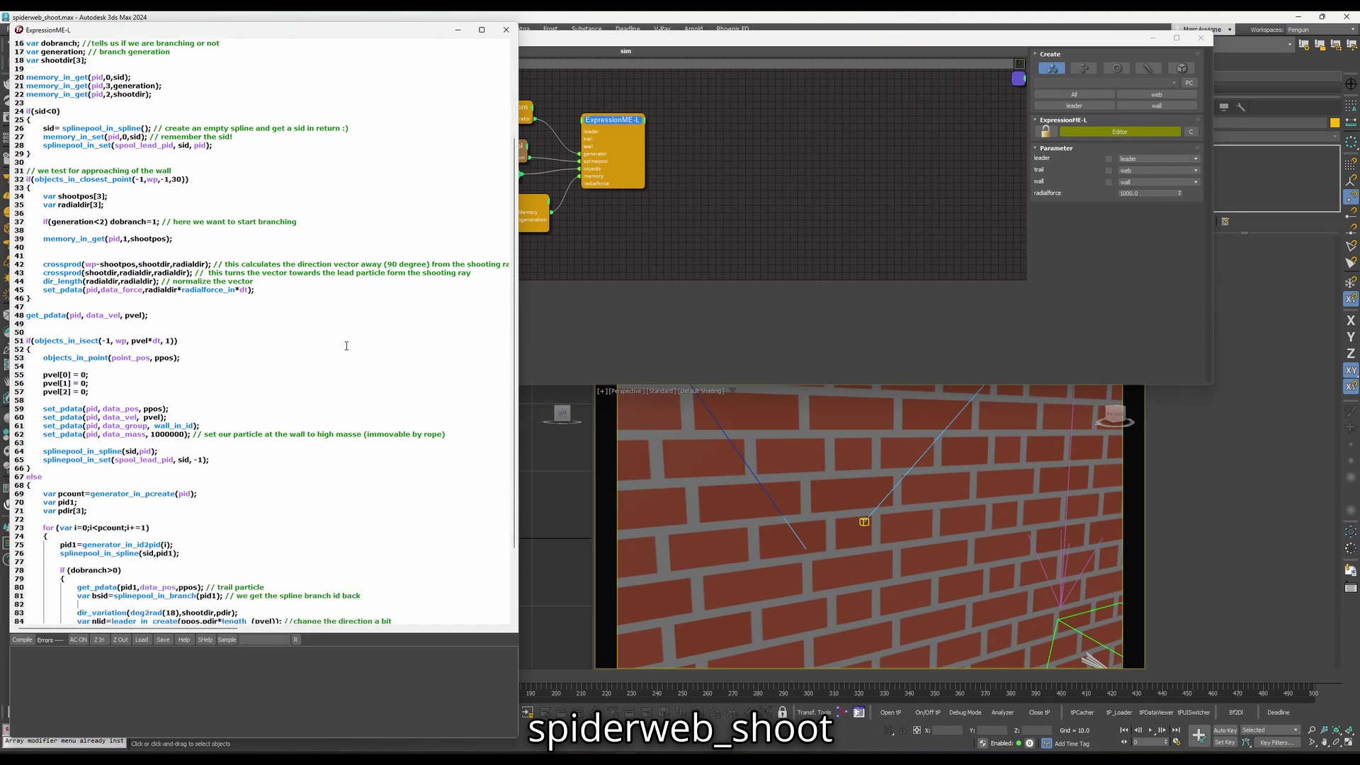
{"action": "scroll", "coordinate": [347, 346], "scroll_direction": "down", "scroll_amount": 1}
{"action": "scroll", "coordinate": [347, 346], "scroll_direction": "up", "scroll_amount": 9}
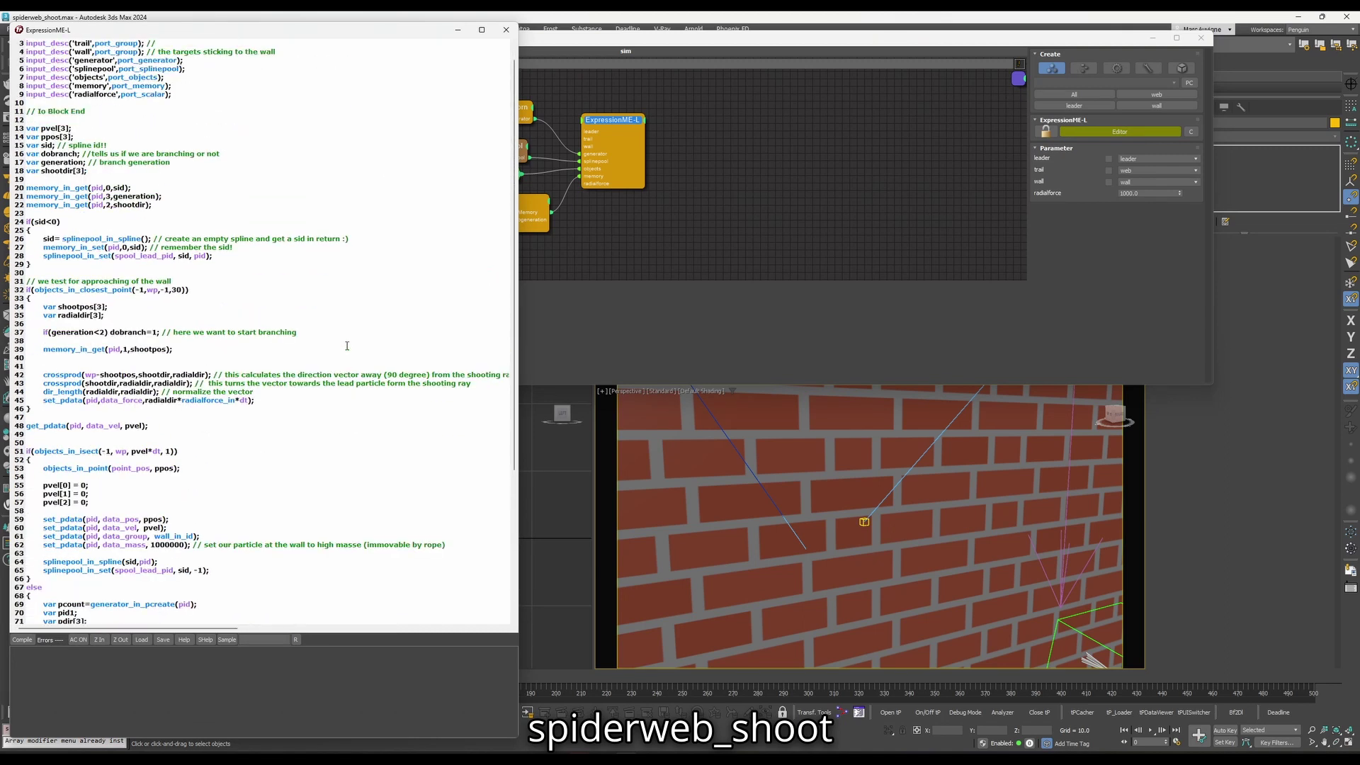
{"action": "left_click", "coordinate": [506, 31]}
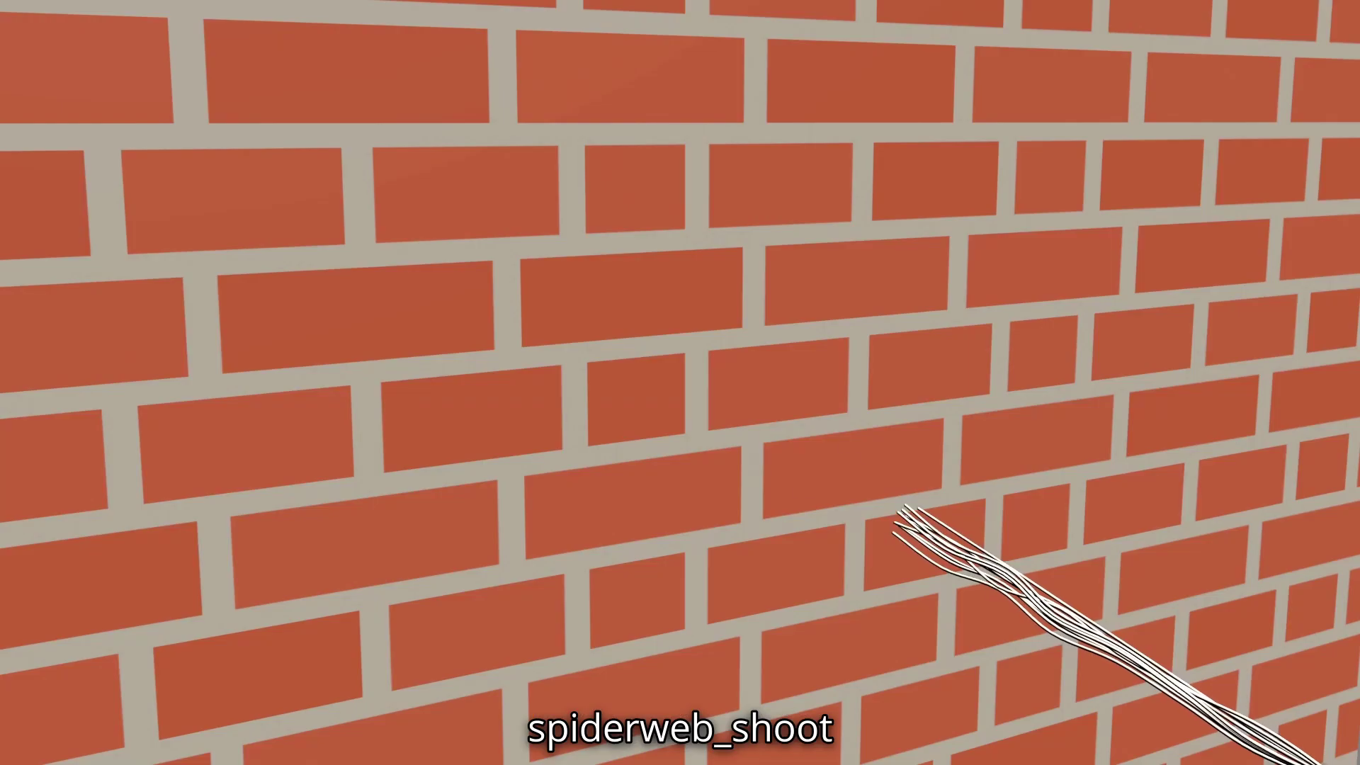